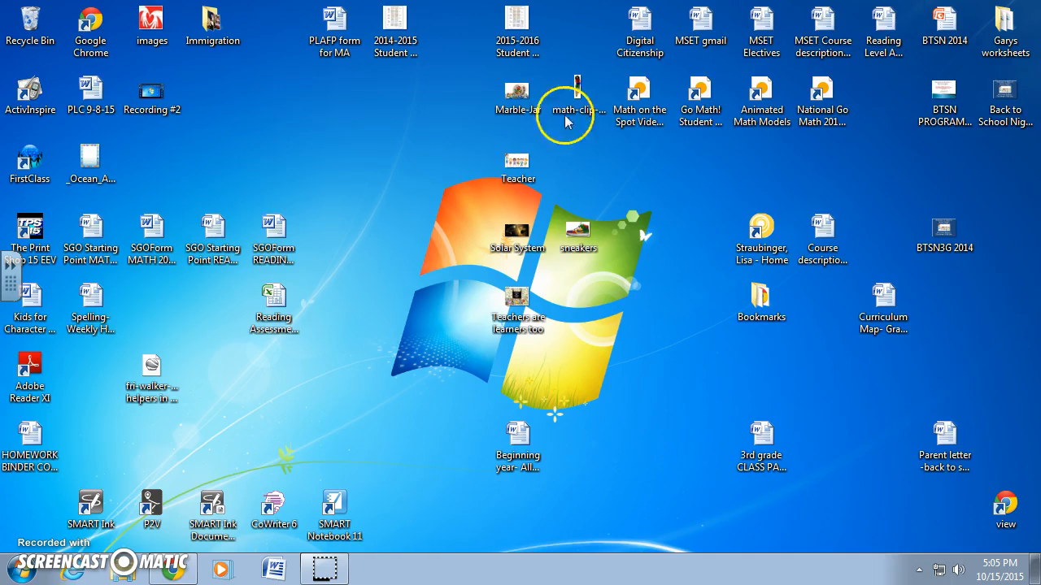
- Open Microsoft Word with a new blank document
left_click(22, 569)
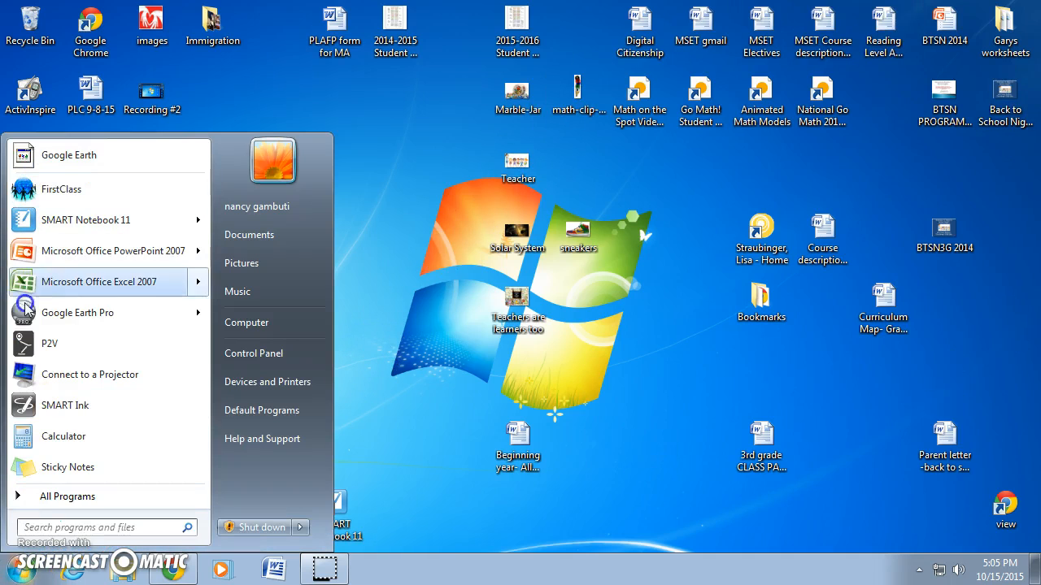
left_click(388, 180)
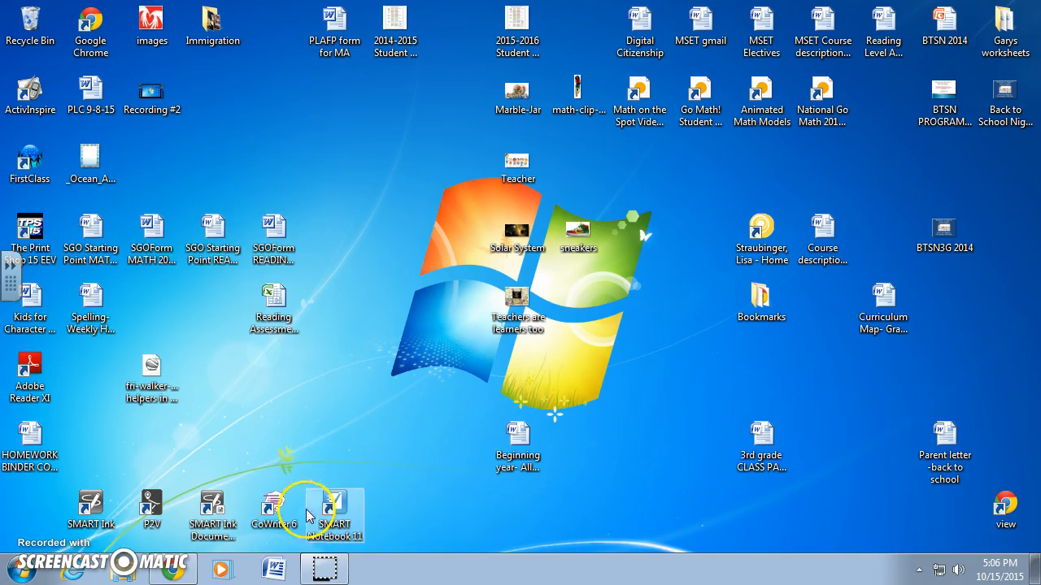
left_click(273, 568)
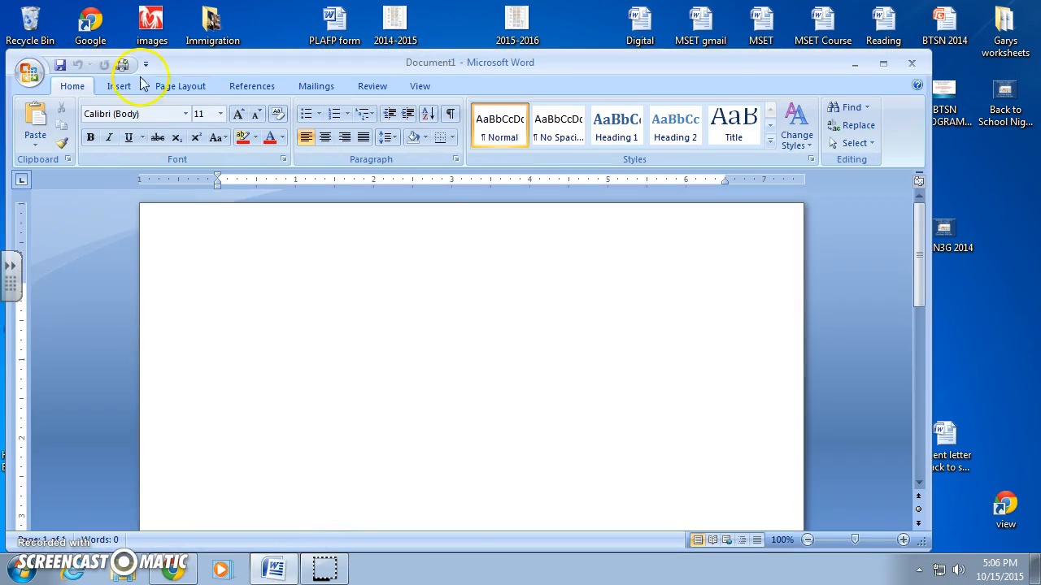
- Set the font to Comic Sans MS at size 20
left_click(185, 114)
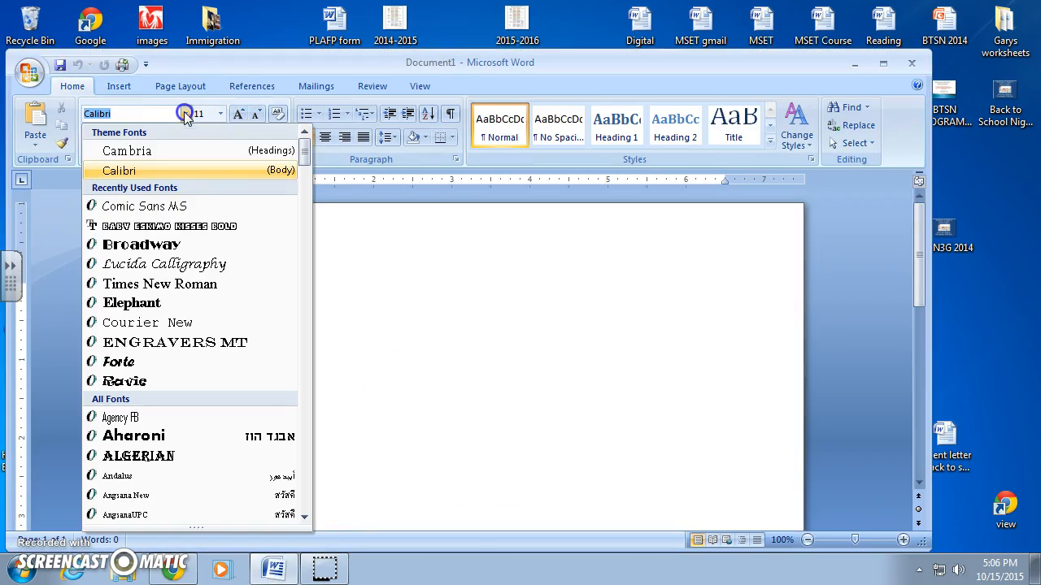
left_click(135, 206)
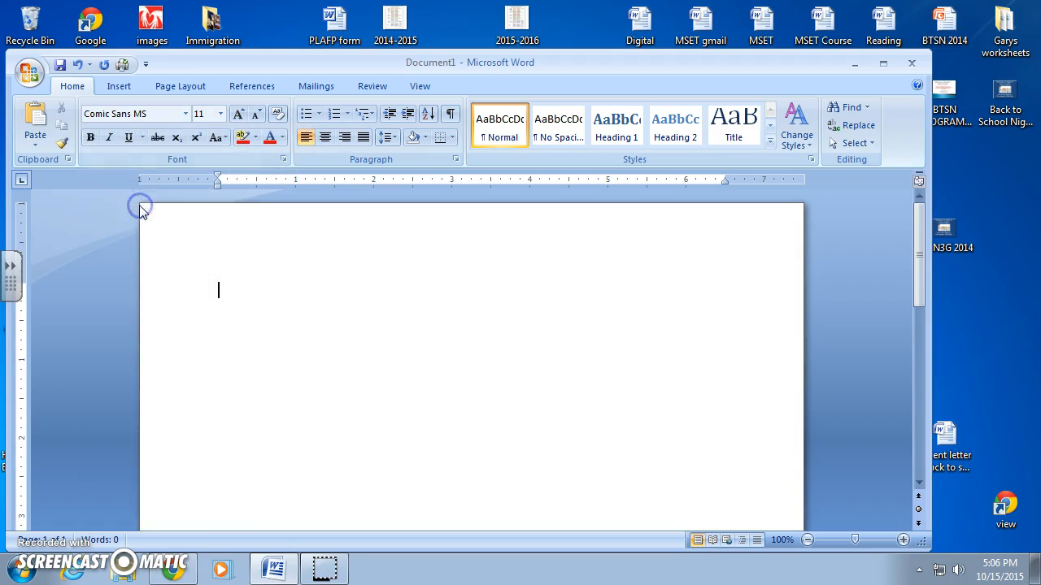
left_click(221, 114)
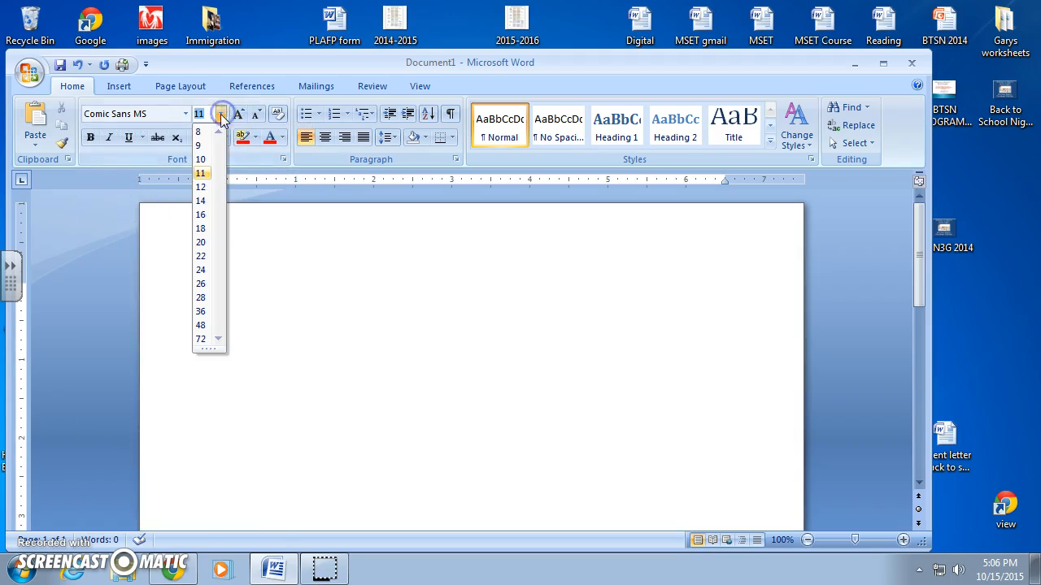
left_click(203, 242)
- Set the font colour to orange
left_click(282, 140)
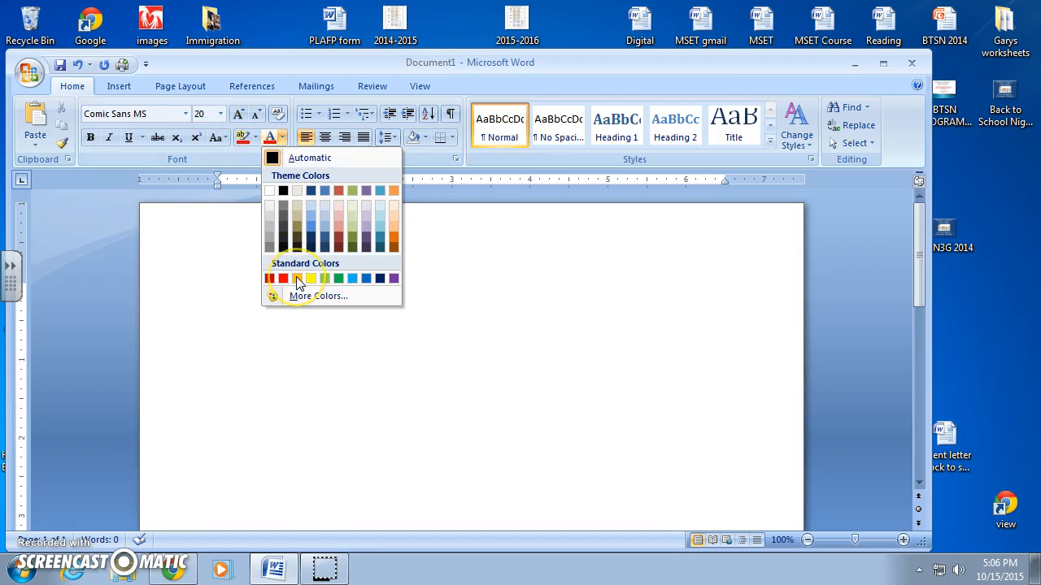
left_click(297, 279)
left_click(447, 310)
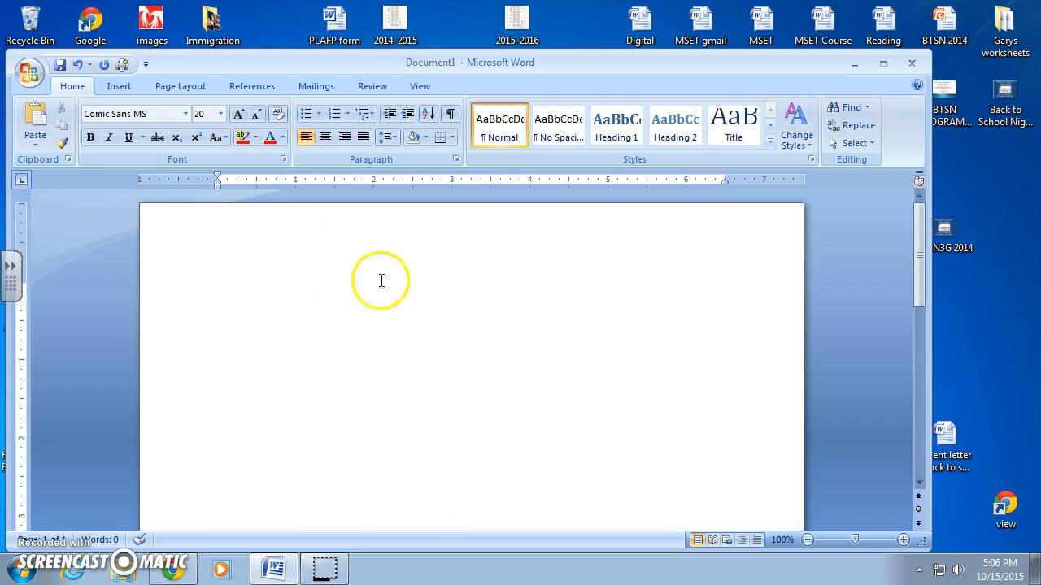
- Set the font colour to red before writing "We love third grade!"
left_click(280, 138)
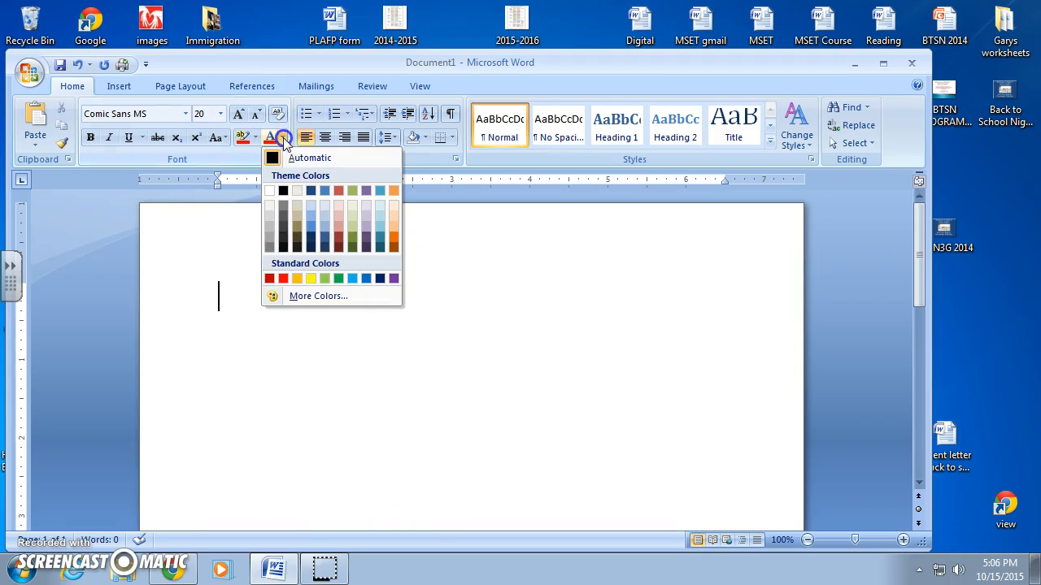
left_click(283, 279)
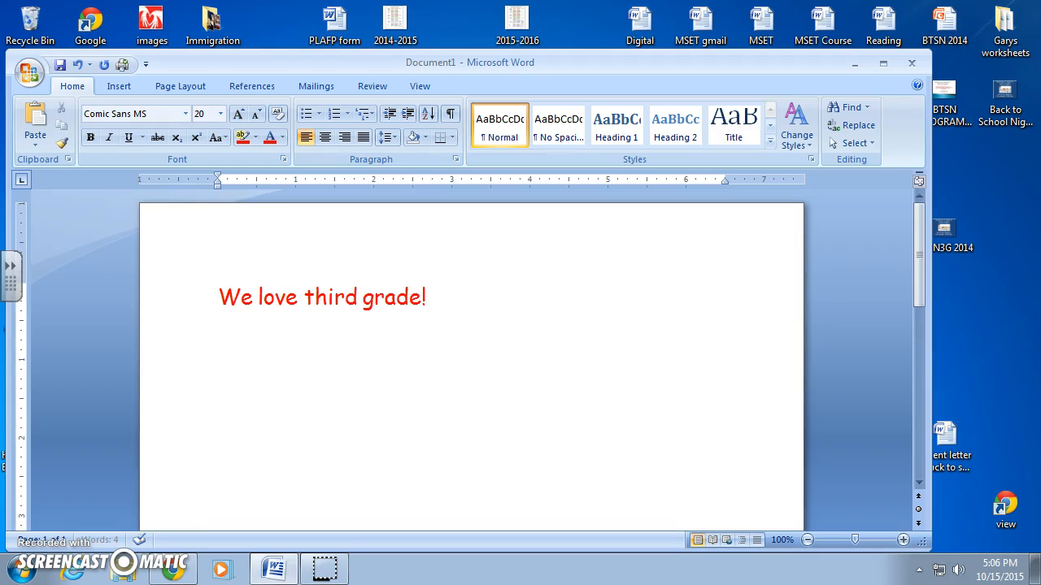
- Select the sentence "We love third grade!" and set its font size to 48
left_click_drag(435, 294, 221, 294)
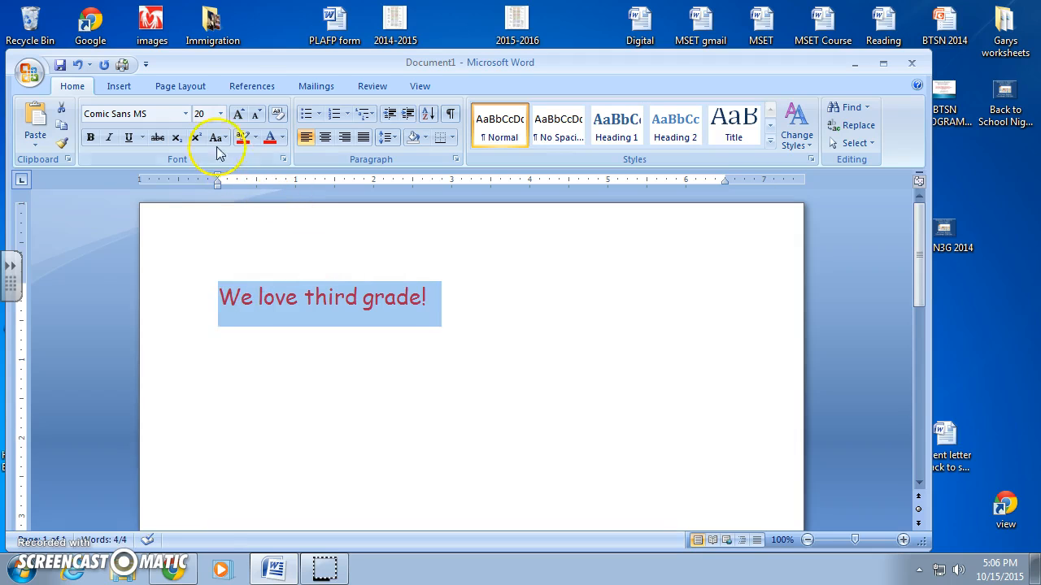
left_click(220, 115)
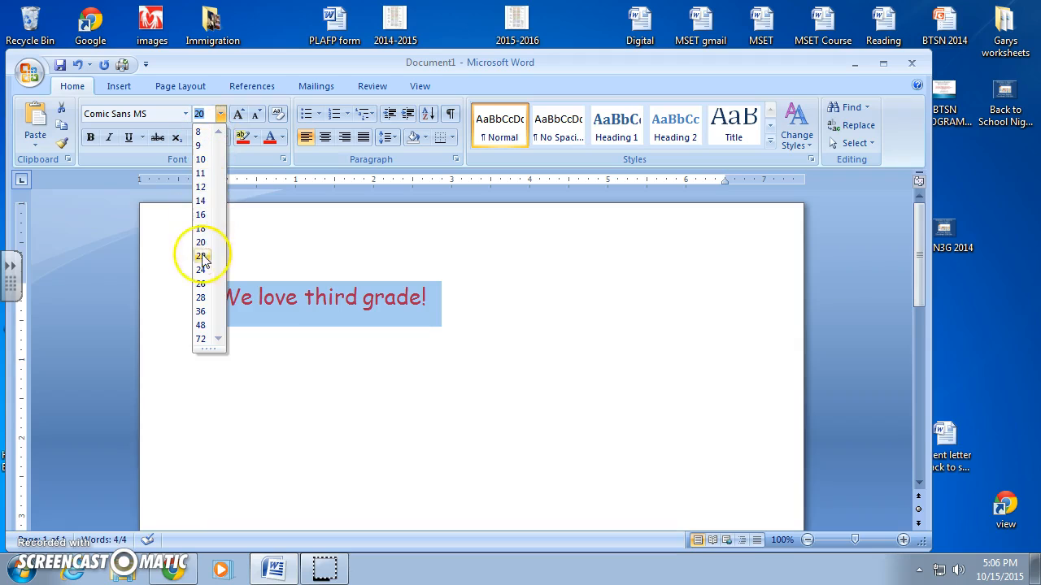
left_click(202, 326)
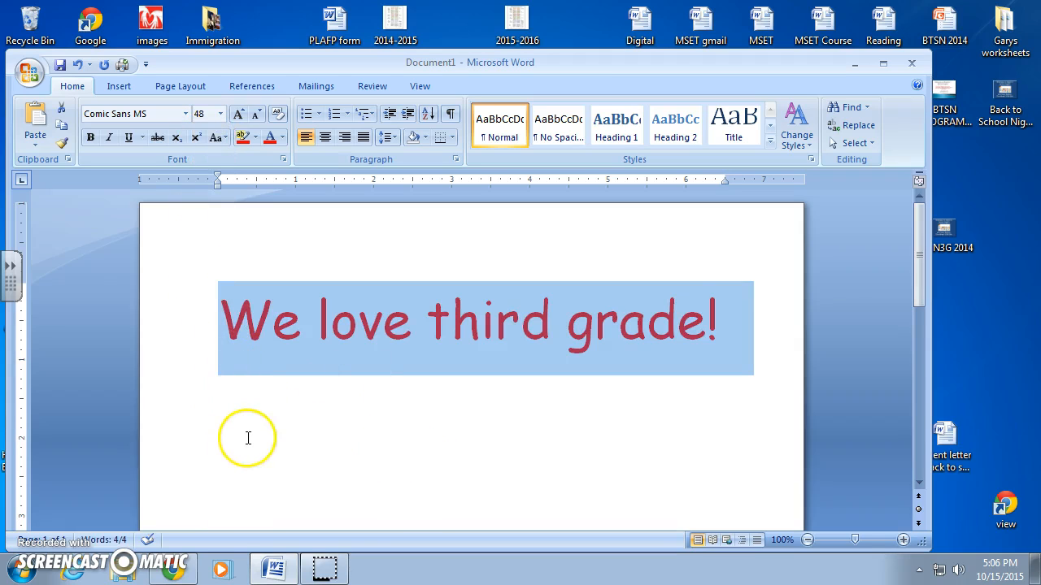
- Make the selected sentence bold and italic
left_click(91, 138)
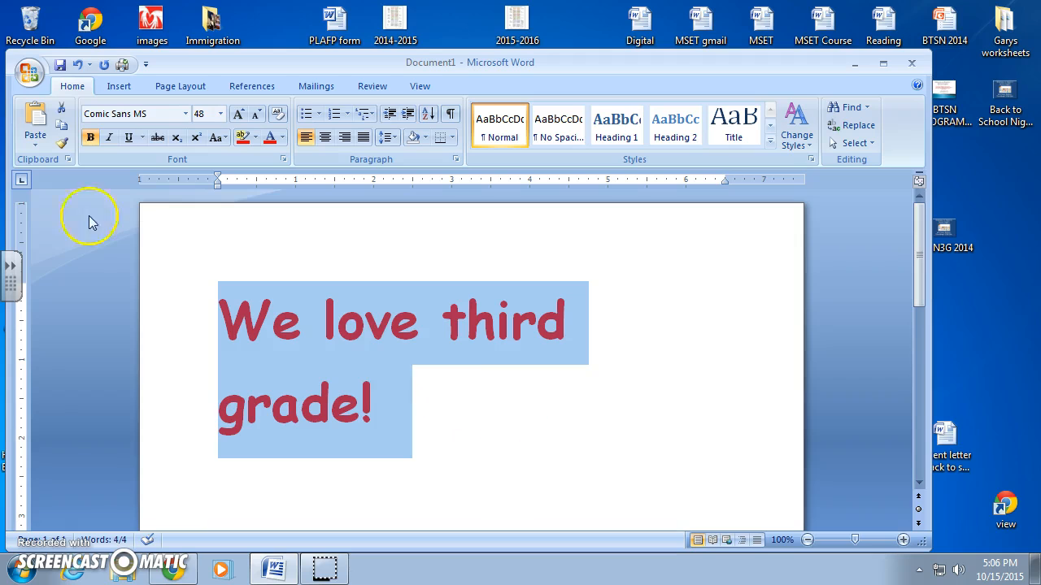
left_click(110, 138)
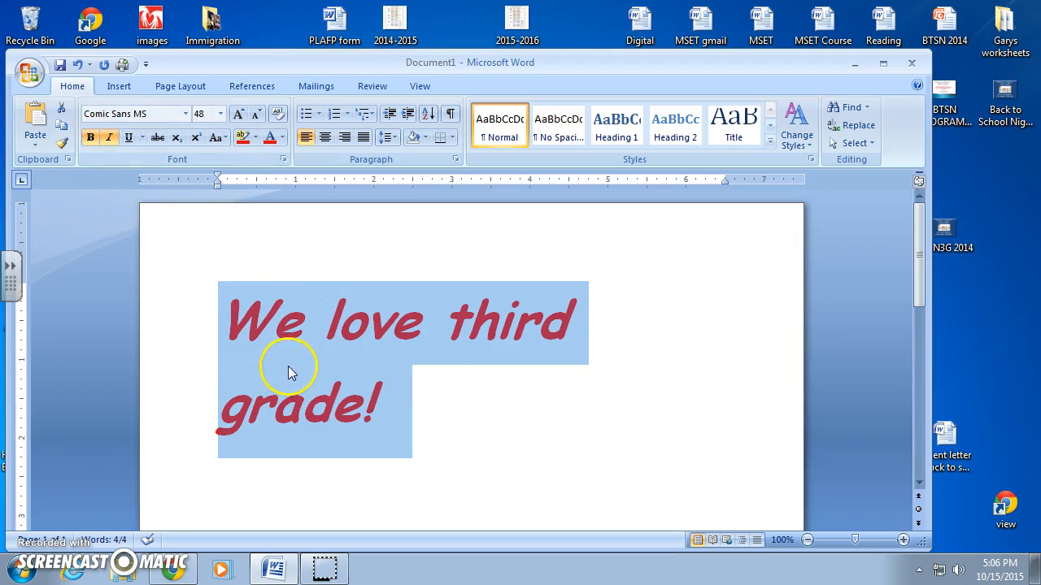
- Center the sentence on the page
left_click(128, 137)
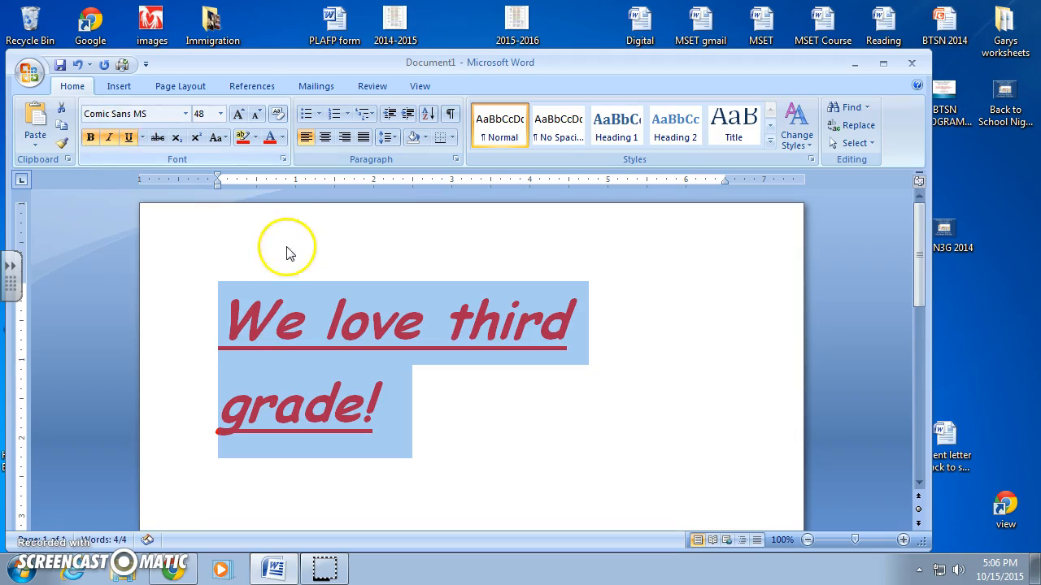
left_click(127, 137)
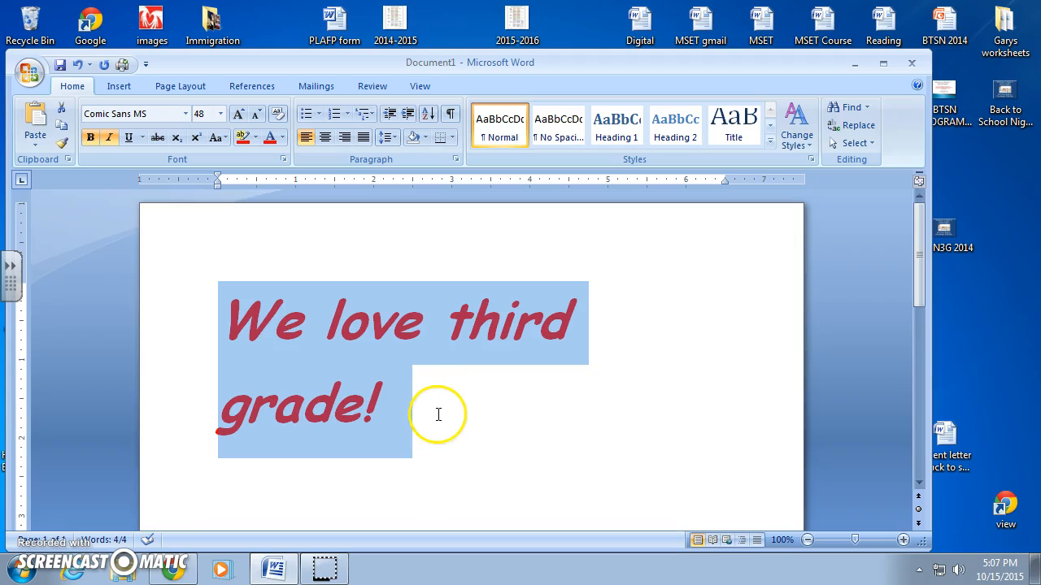
left_click(325, 138)
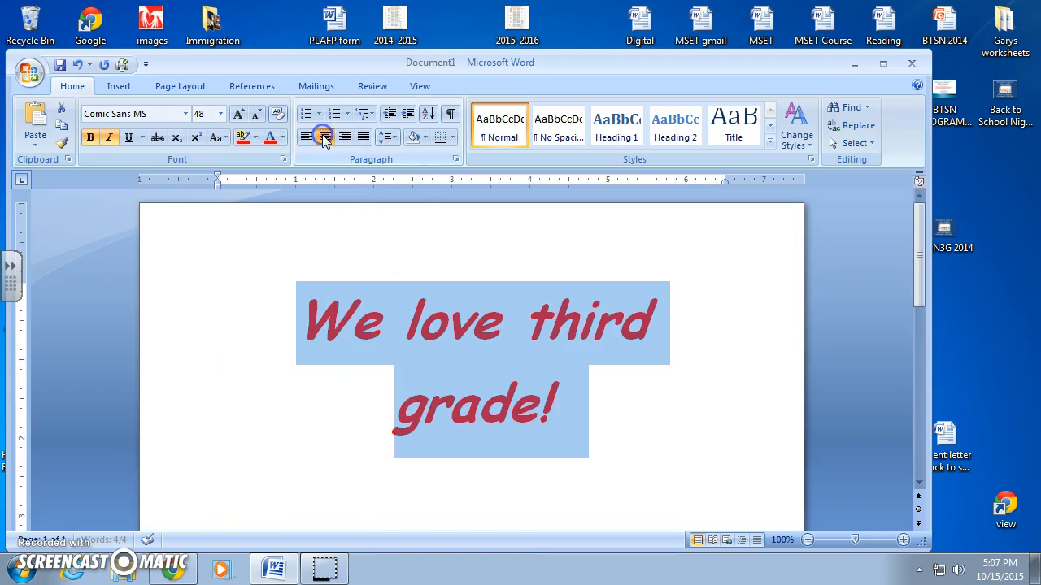
- Break the line before "third" so the heading spans two lines
left_click(529, 326)
key("Return")
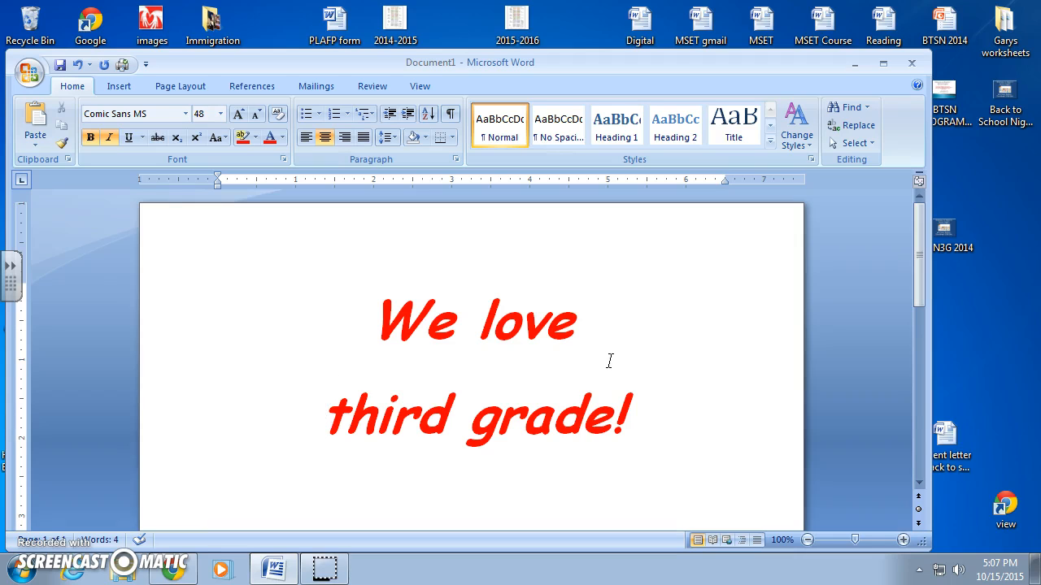
- Search the clip art for pumpkin and insert the glowing jack-o'-lantern image into the document
left_click(118, 87)
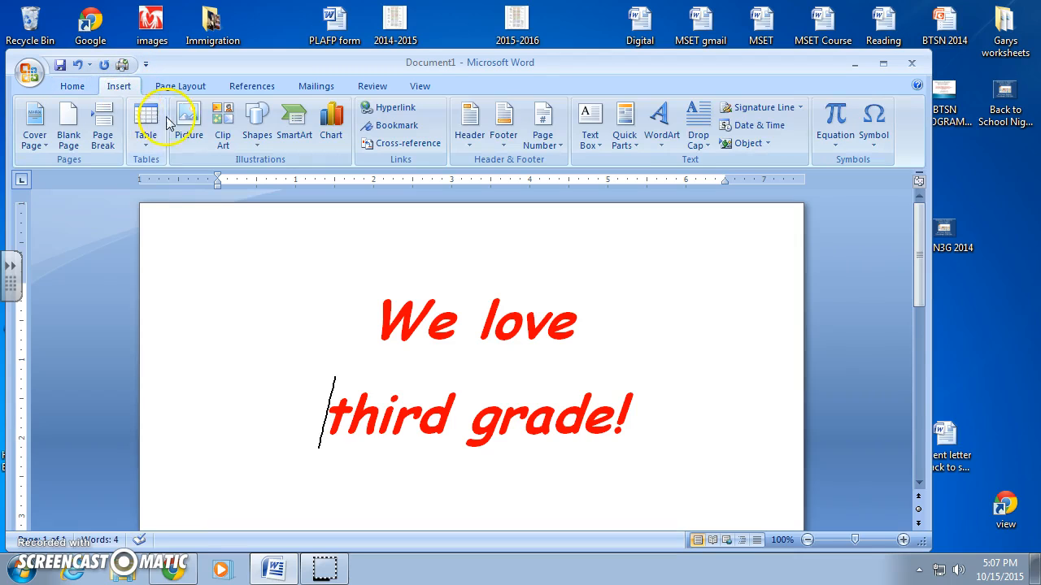
left_click(224, 129)
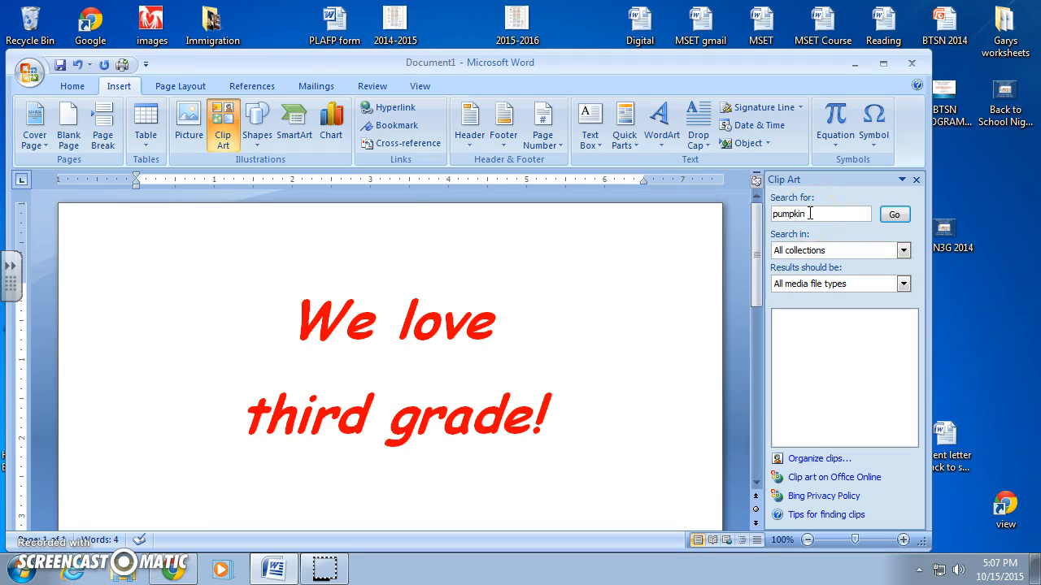
left_click(895, 215)
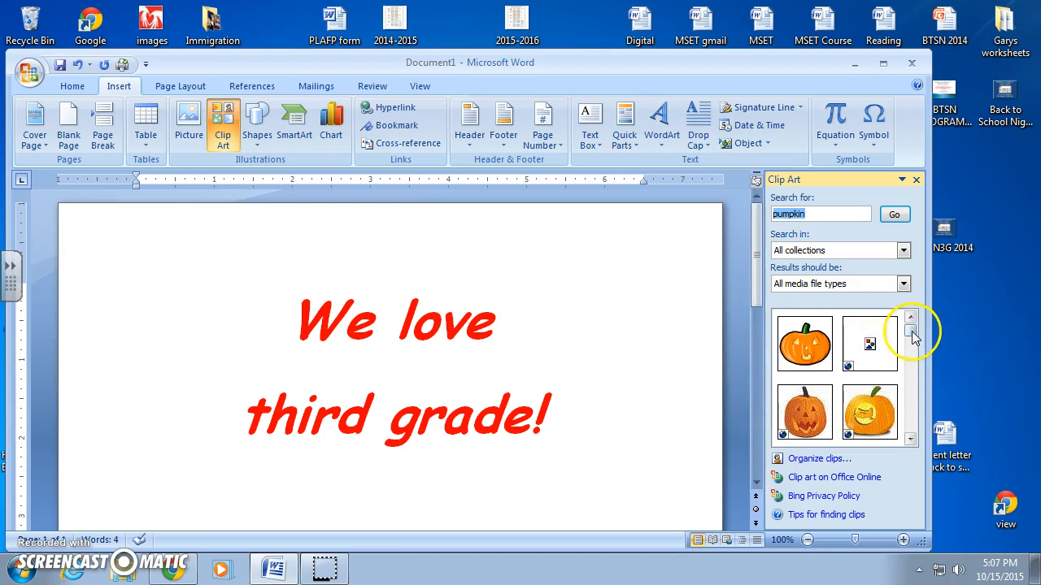
mouse_move(910, 330)
left_mouse_down()
mouse_move(913, 344)
mouse_move(909, 333)
left_mouse_up()
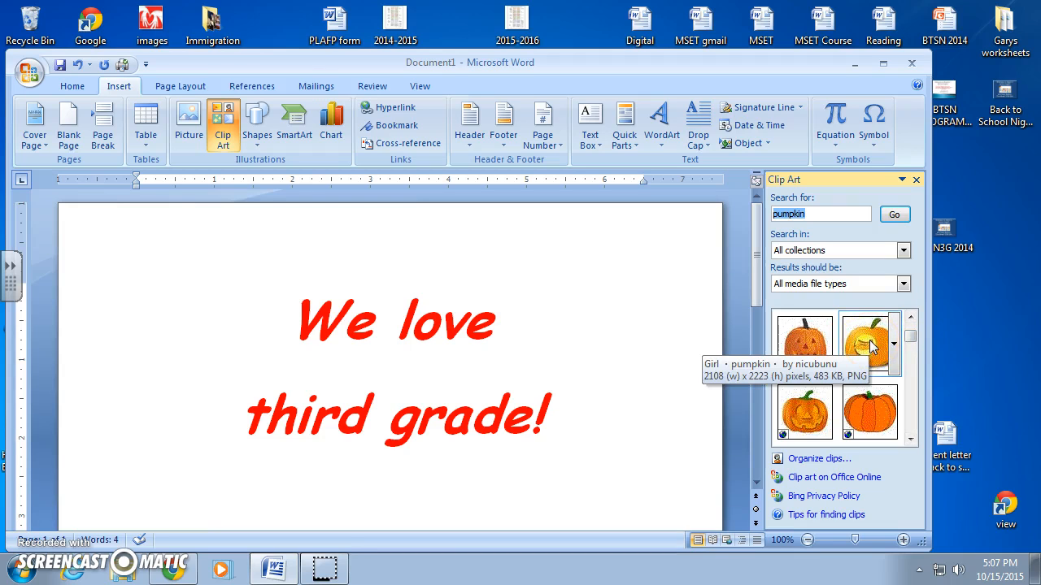
left_click(871, 346)
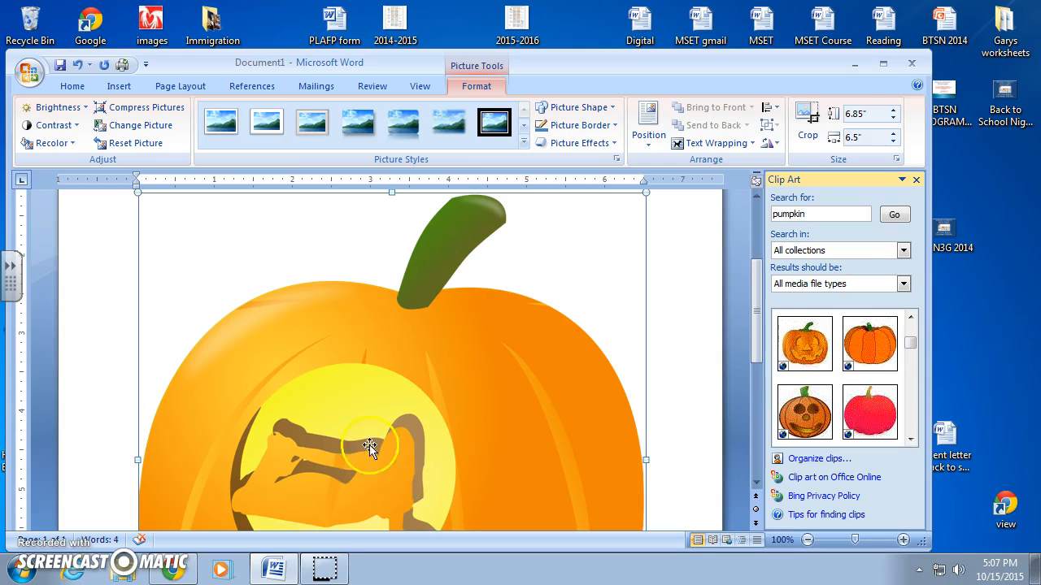
- Shrink the pumpkin image to about 1.59 by 1.51 inches
left_click(643, 192)
left_click_drag(643, 192, 448, 402)
left_click(517, 413)
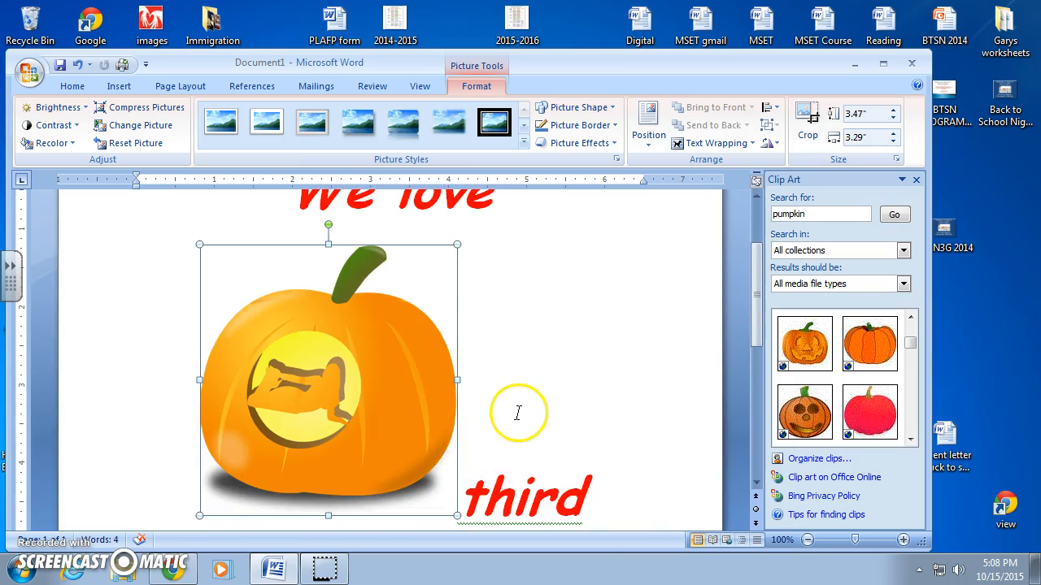
scroll(517, 413, "up", 1)
left_click_drag(460, 281, 313, 431)
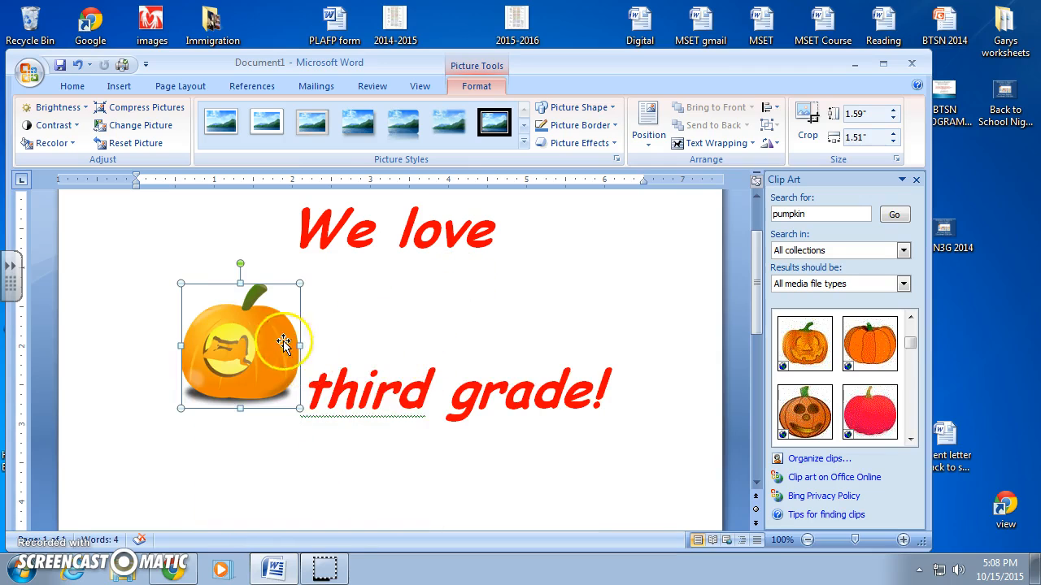
- Try to move the pumpkin image beside the word "third"
left_click_drag(235, 338, 337, 339)
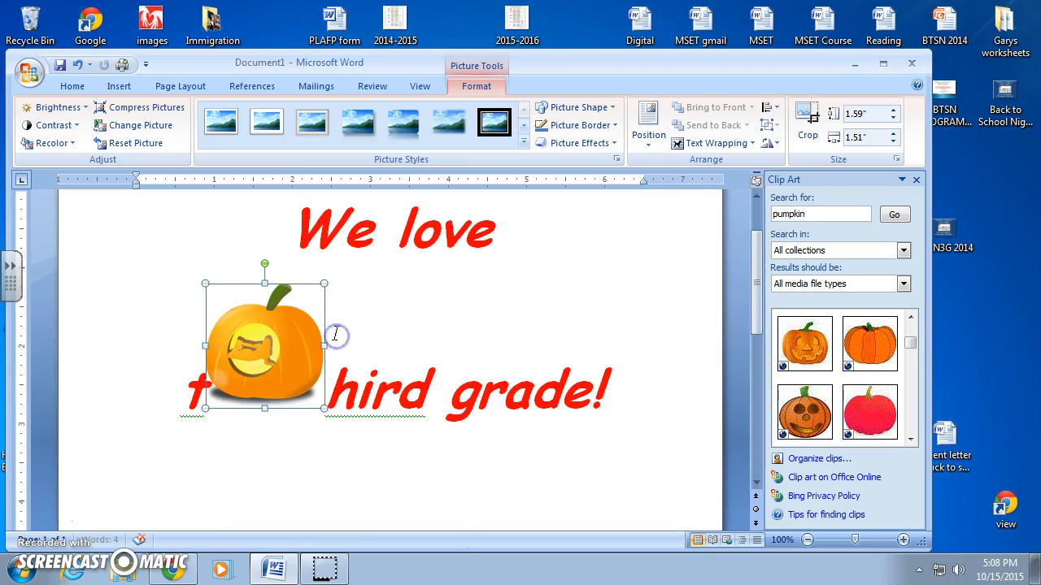
key("ctrl+z")
left_click_drag(189, 345, 204, 361)
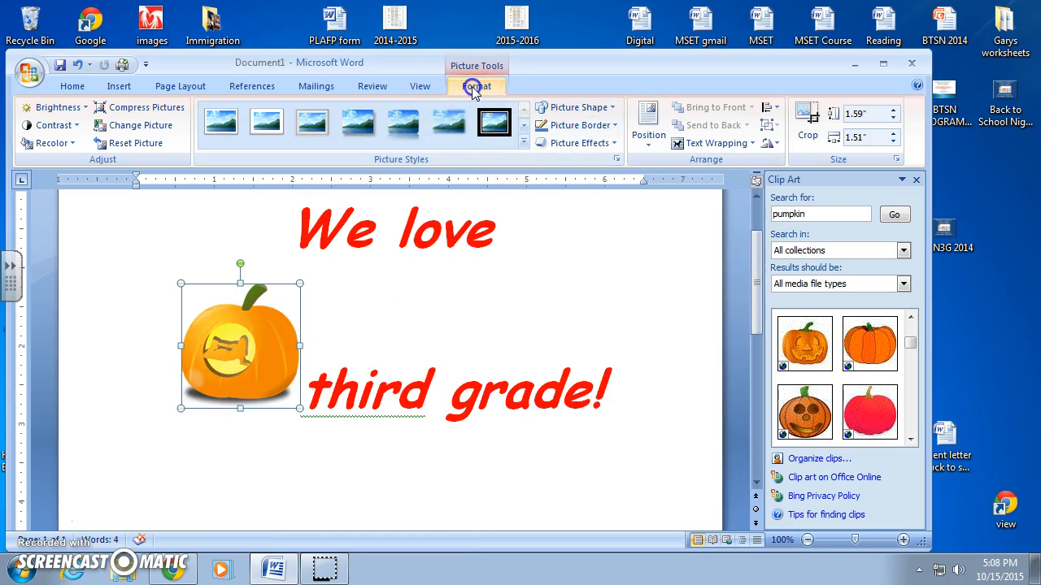
- Set the pumpkin's text wrapping to In Front of Text and move it below the heading
left_click(679, 143)
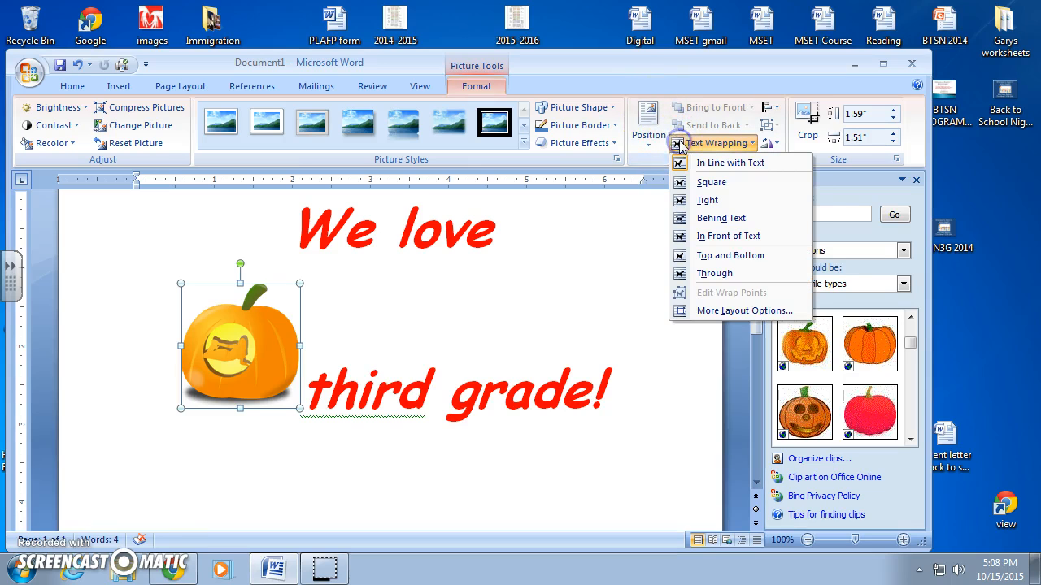
left_click(698, 236)
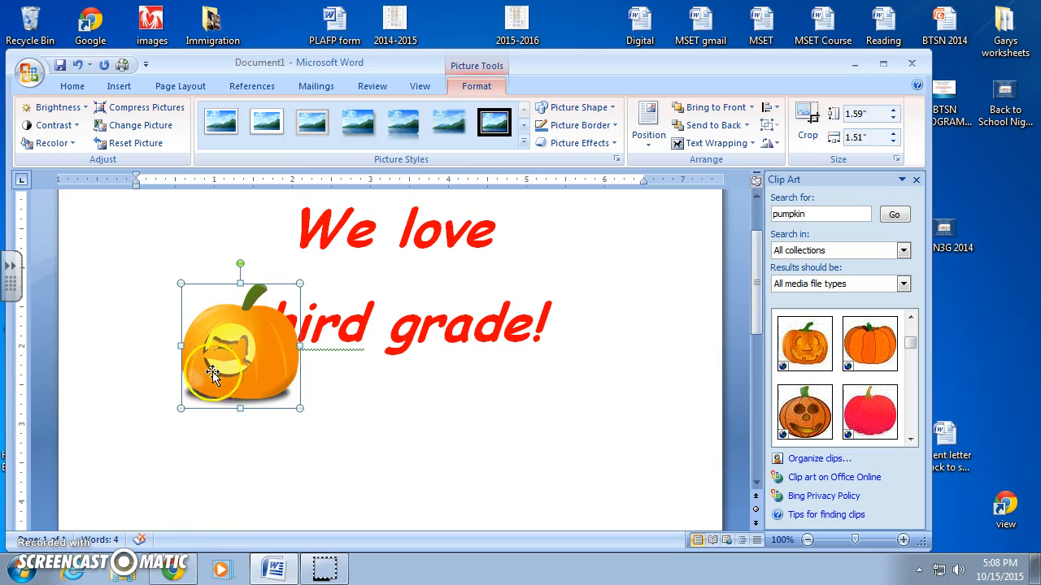
left_click_drag(215, 353, 256, 445)
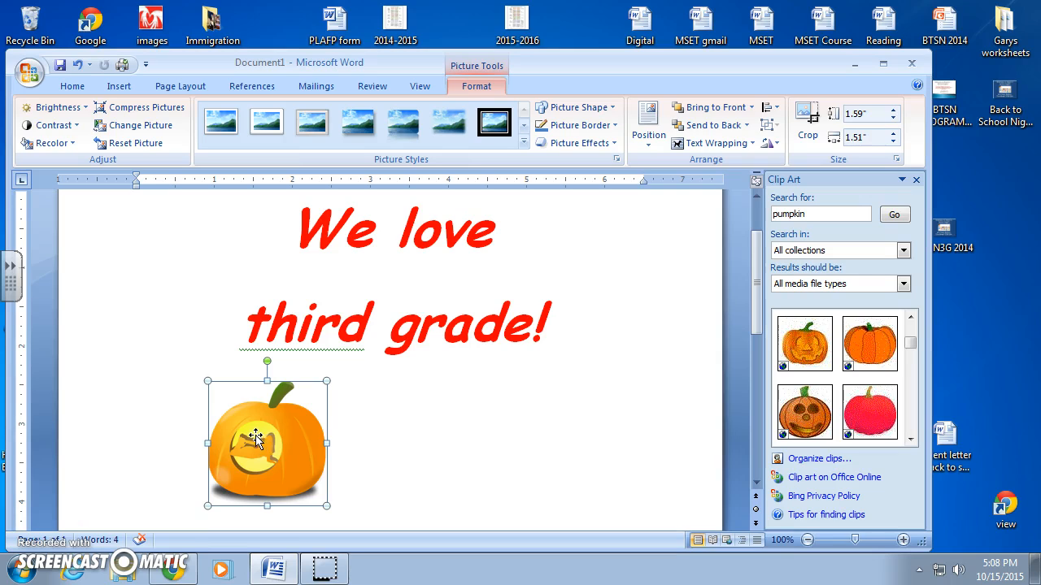
left_click_drag(257, 435, 374, 447)
- Delete the pumpkin image
scroll(483, 461, "down", 2)
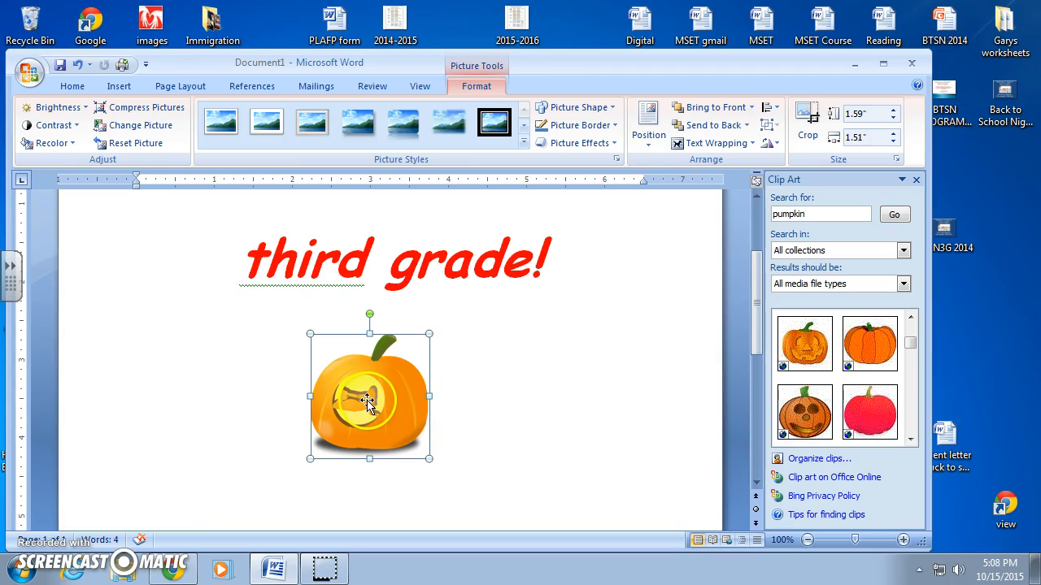
key("Delete")
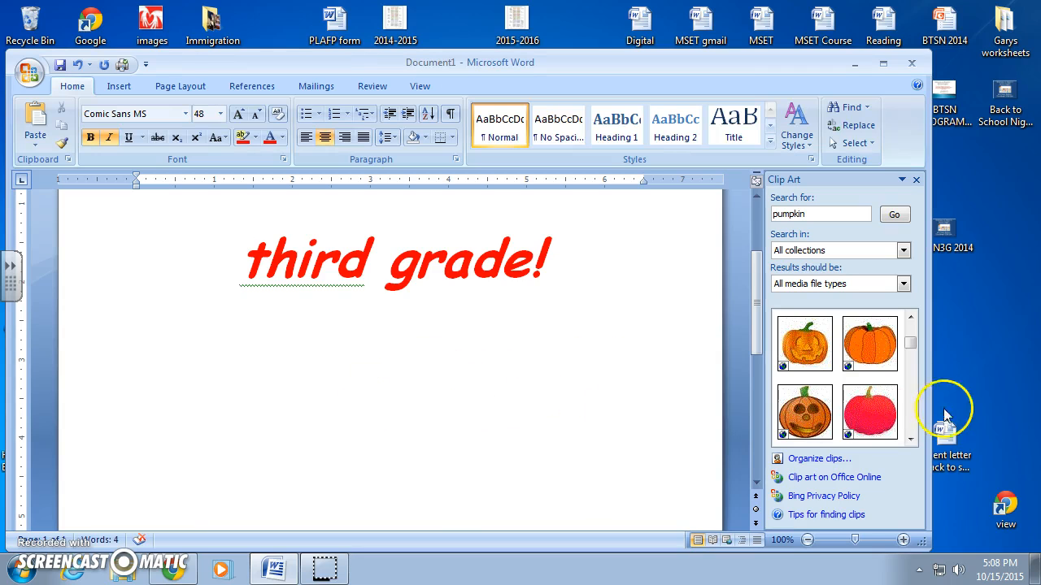
- Place the plain orange pumpkin clip into the document and enlarge it to about 2.42 by 3.04 inches
left_click_drag(878, 334, 244, 348)
left_click_drag(646, 214, 376, 429)
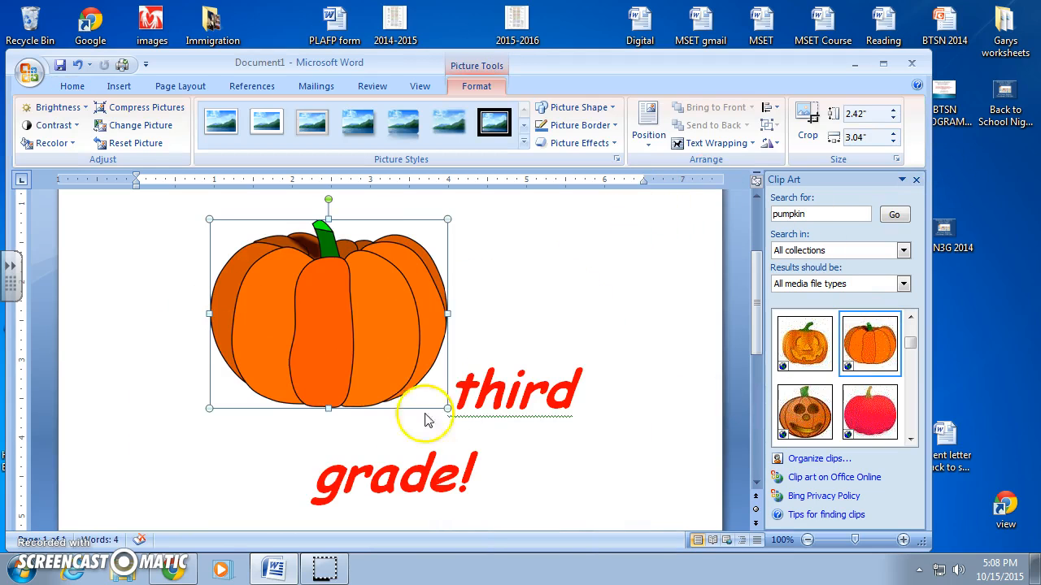
left_click_drag(320, 358, 287, 286)
- Set the new pumpkin's wrapping to In Front of Text and drag it below the heading
left_click(680, 143)
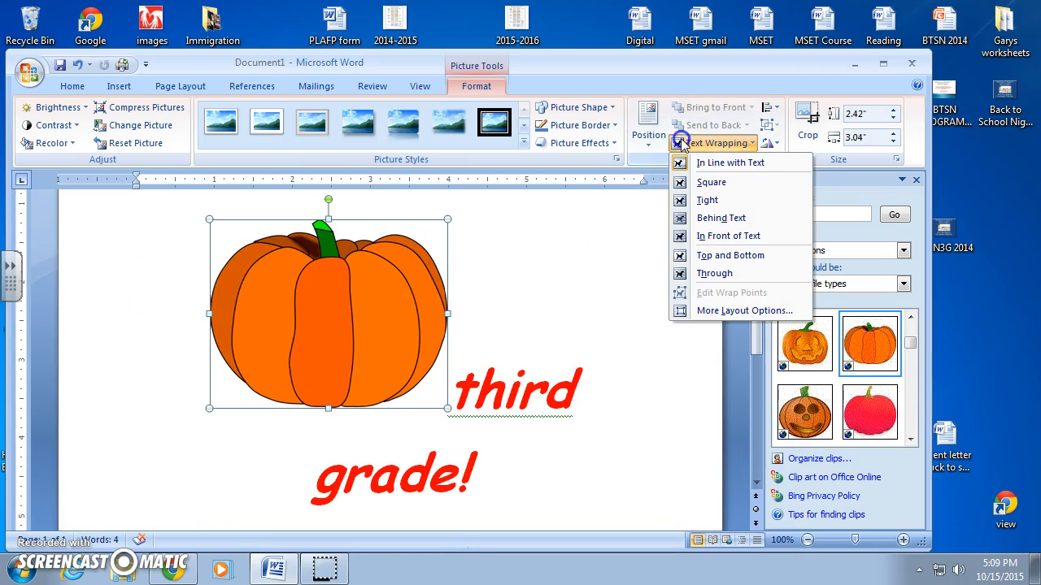
left_click(728, 236)
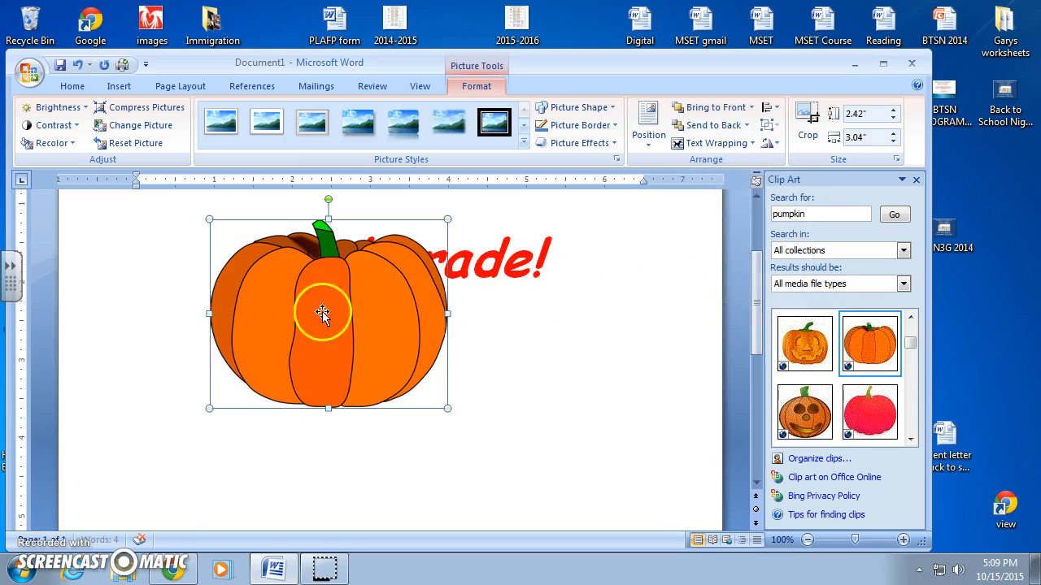
left_click_drag(298, 326, 399, 432)
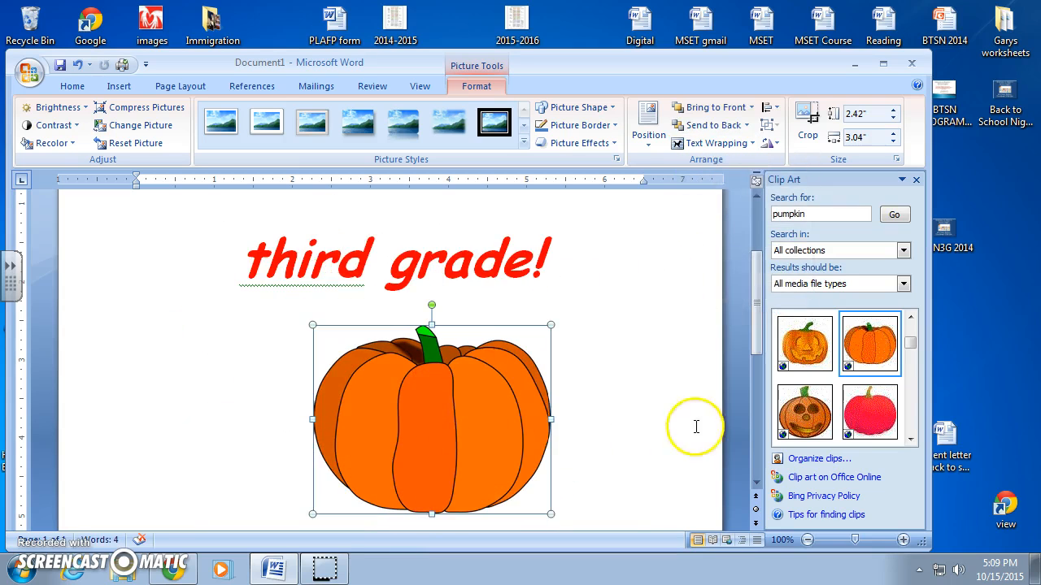
scroll(609, 385, "up", 3)
scroll(610, 380, "down", 3)
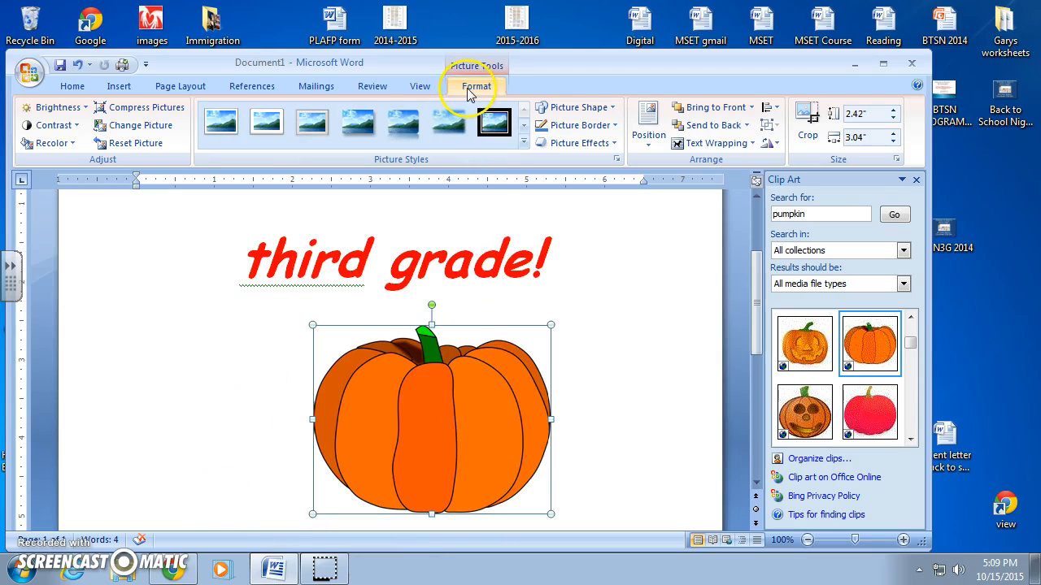
- Apply a jack-o'-lantern art page border around the whole document
left_click(183, 88)
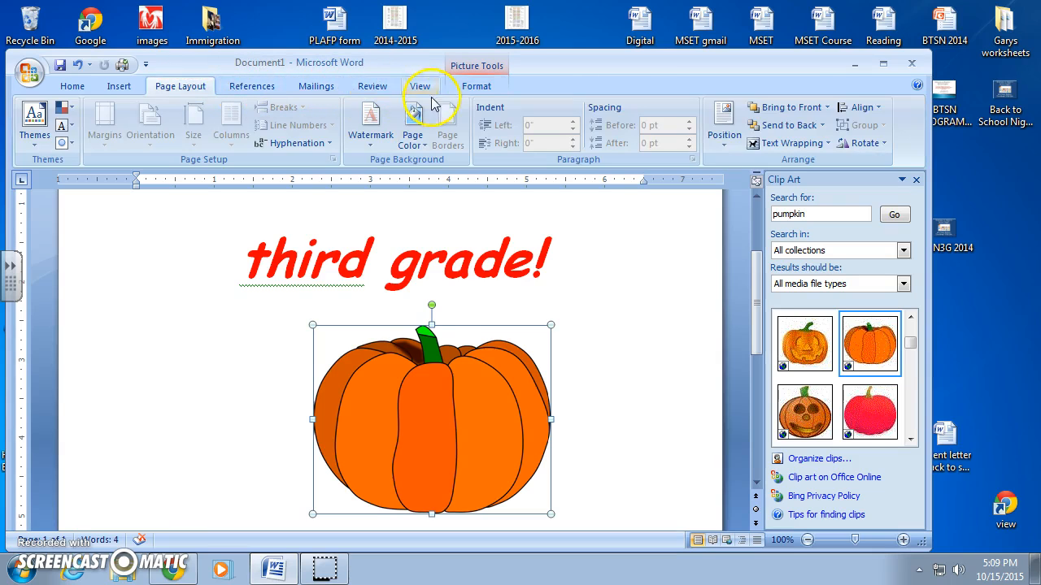
left_click(172, 291)
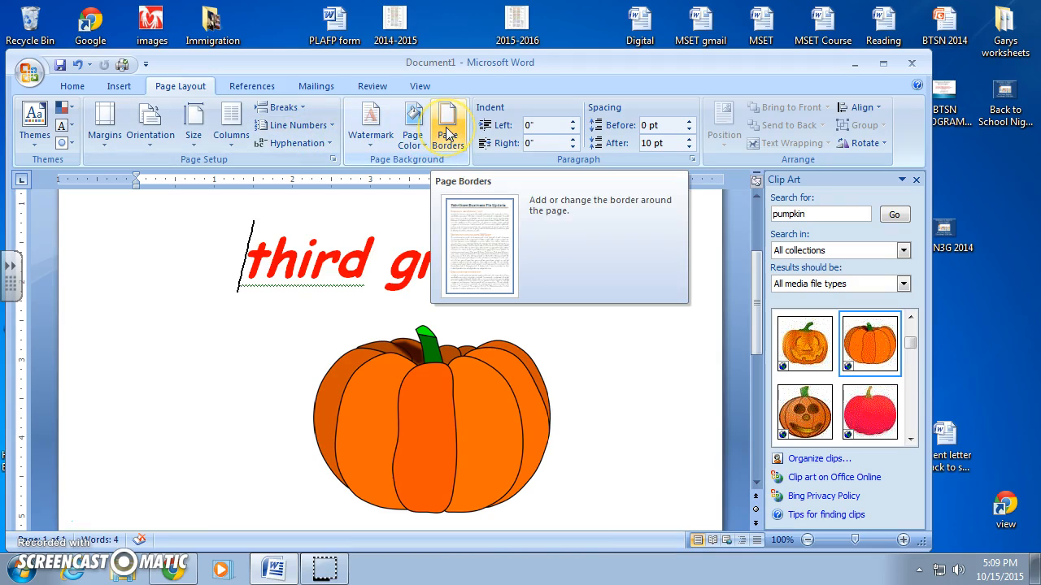
left_click(204, 91)
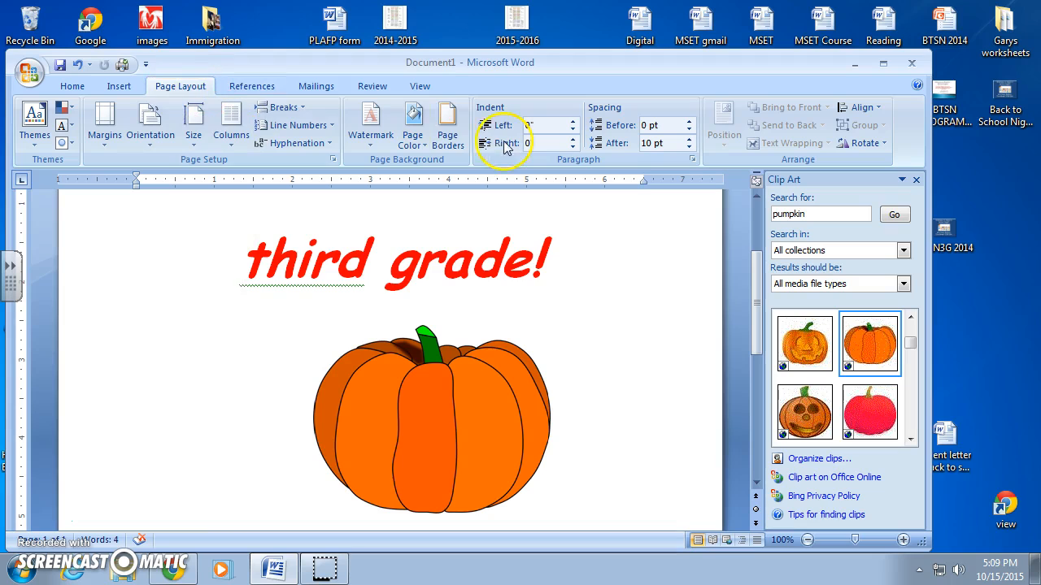
left_click(446, 130)
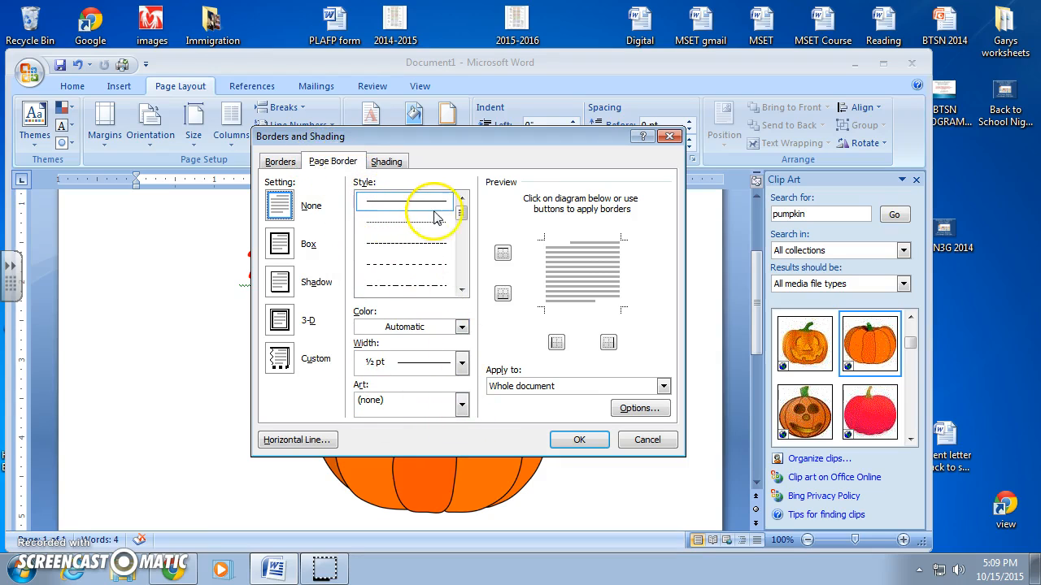
mouse_move(461, 213)
left_mouse_down()
mouse_move(458, 271)
mouse_move(460, 218)
left_mouse_up()
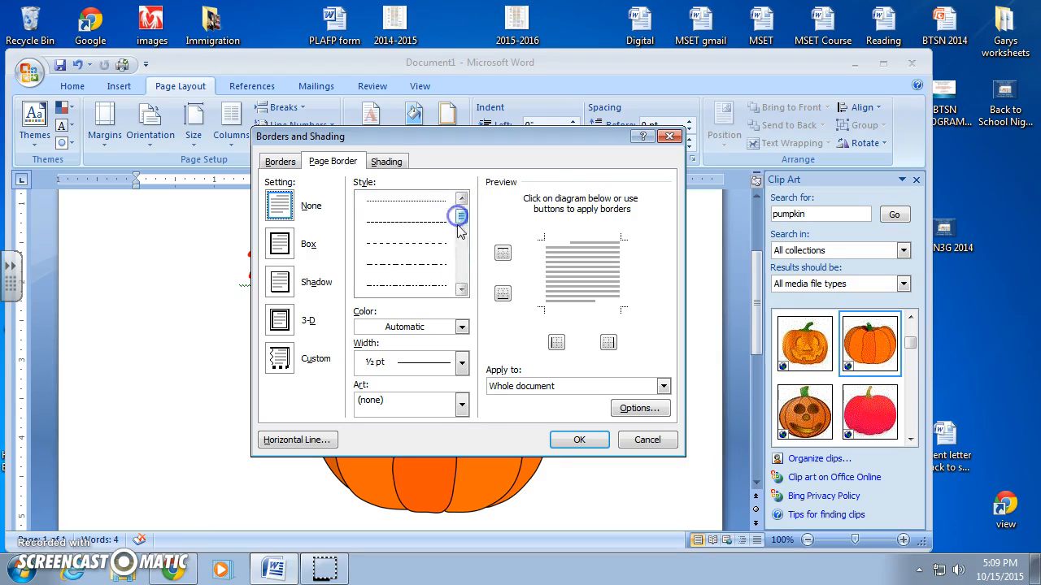
left_click(461, 404)
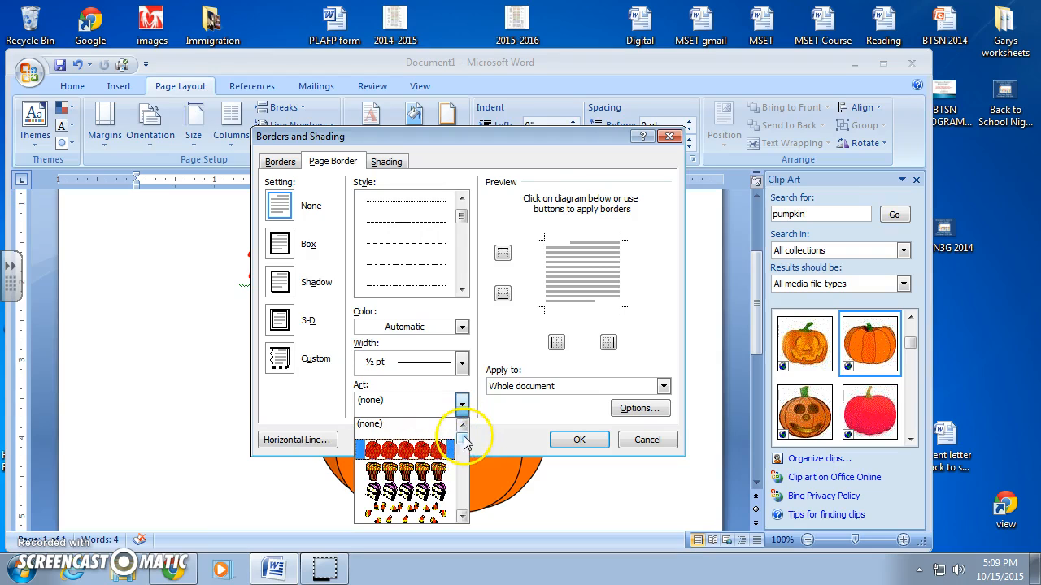
left_click_drag(463, 439, 456, 464)
left_click(419, 470)
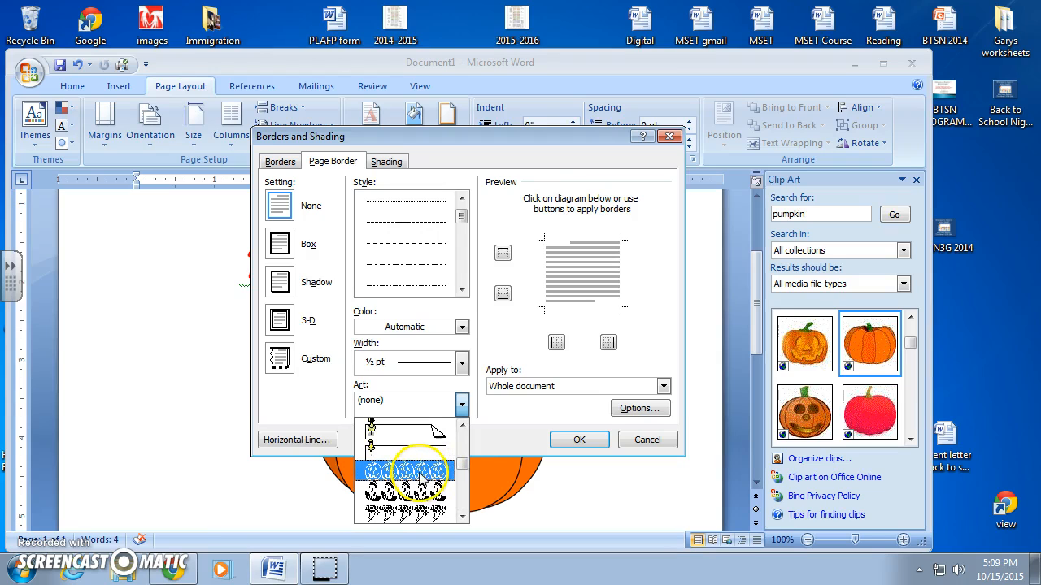
left_click(422, 469)
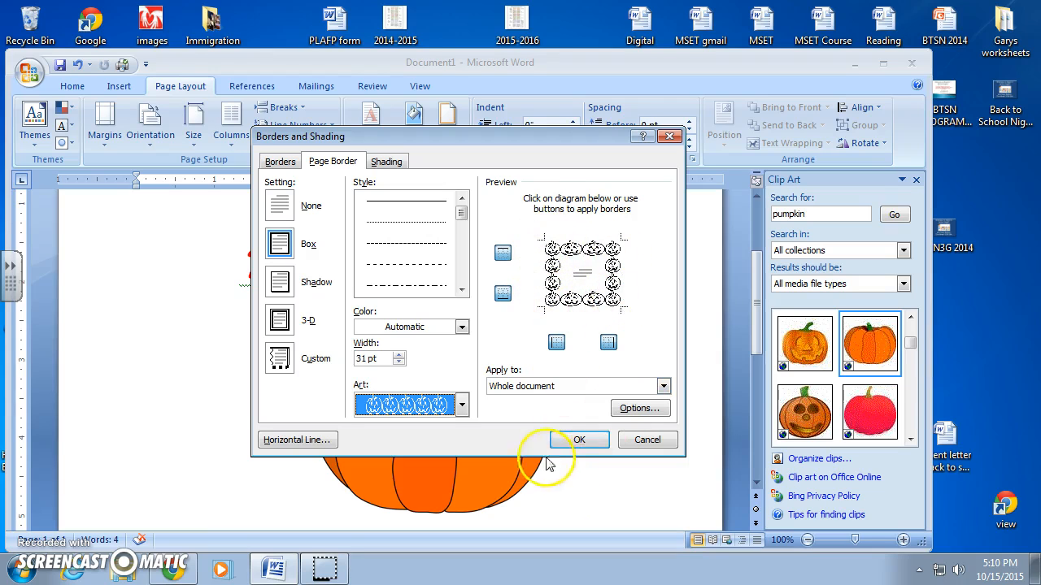
left_click(573, 439)
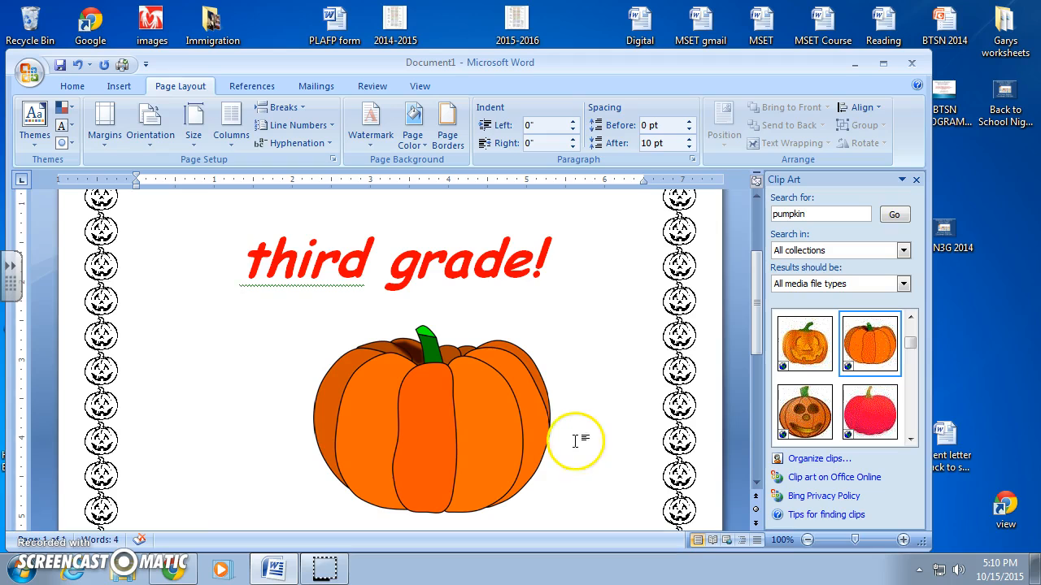
- Nudge the pumpkin slightly left so it sits centered beneath the heading
scroll(584, 441, "up", 4)
scroll(593, 441, "down", 4)
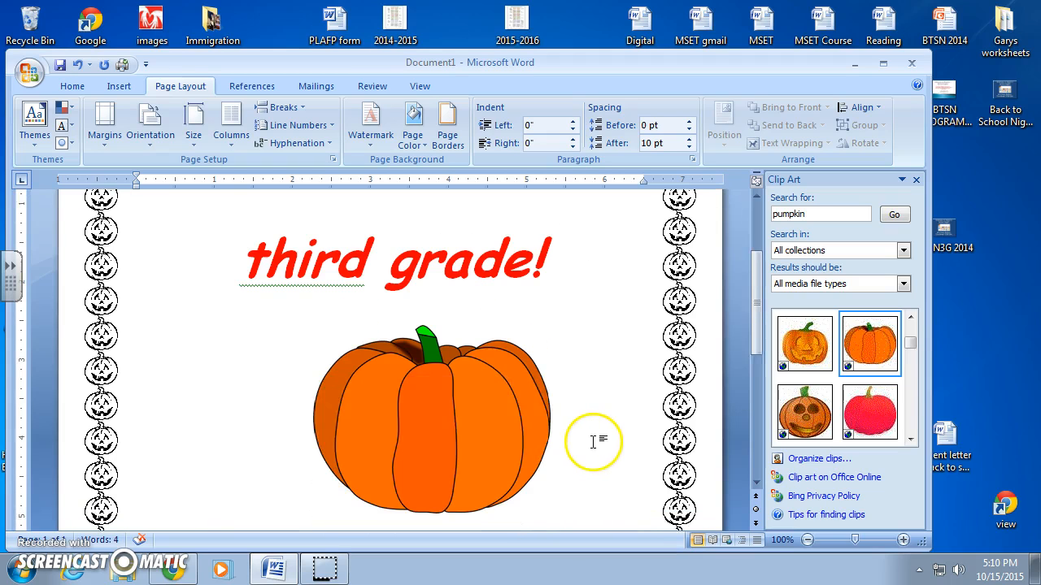
scroll(593, 442, "down", 1)
scroll(594, 469, "up", 4)
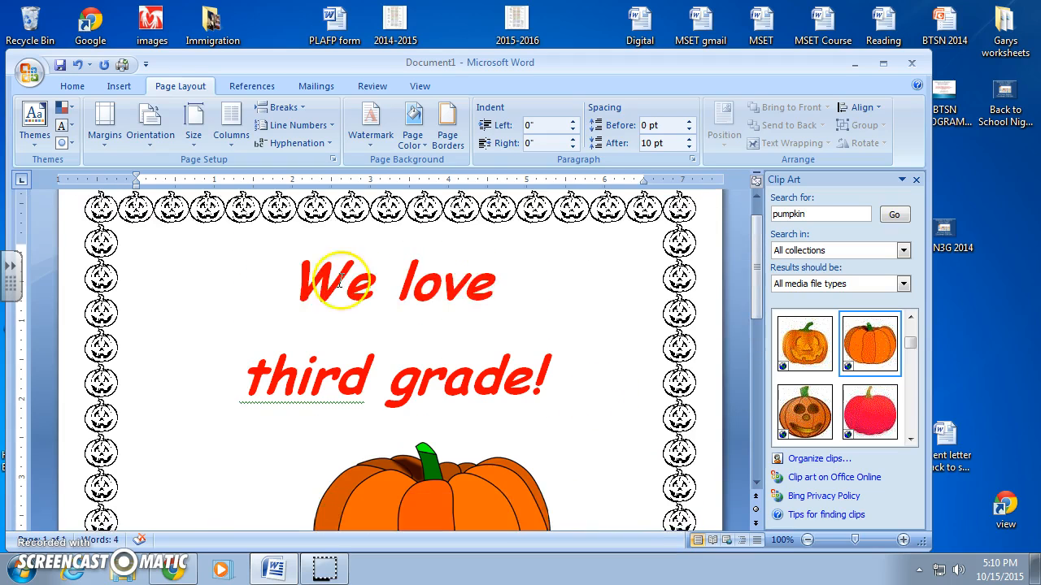
scroll(569, 399, "down", 2)
left_click(393, 465)
left_click_drag(413, 453, 360, 474)
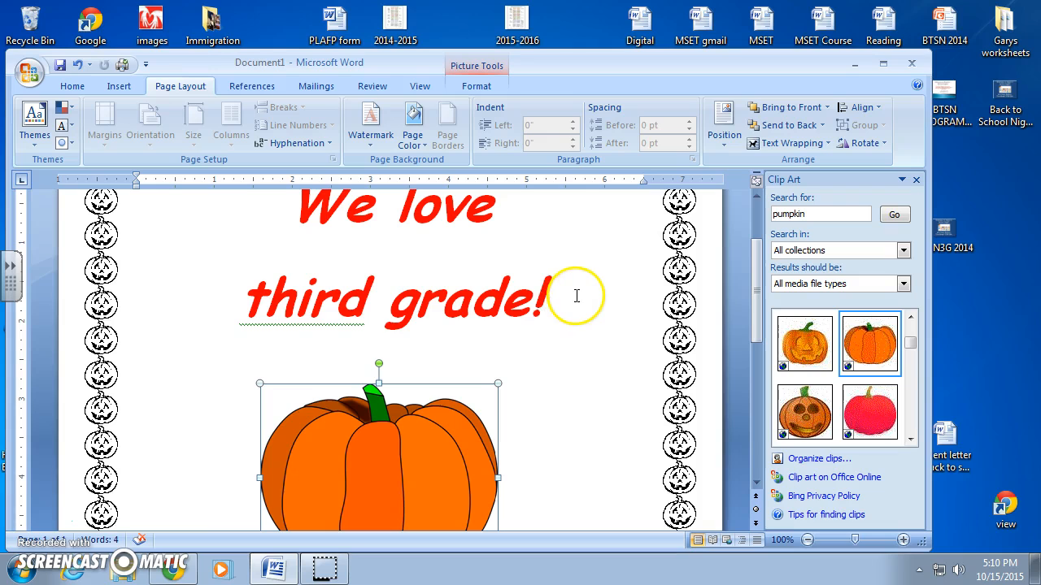
scroll(580, 341, "up", 3)
scroll(582, 341, "down", 4)
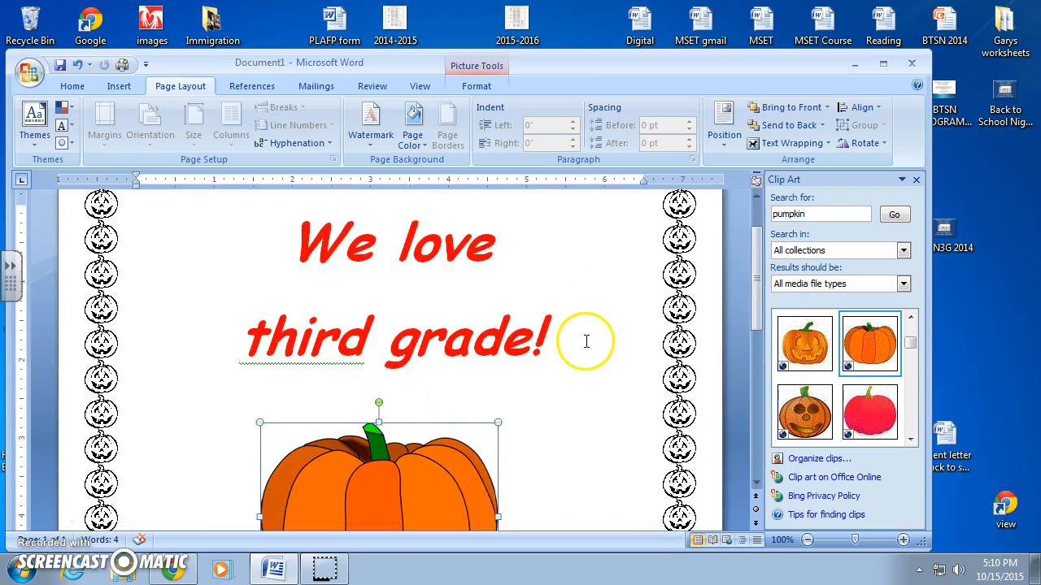
scroll(582, 341, "down", 1)
scroll(582, 342, "up", 1)
left_click(584, 339)
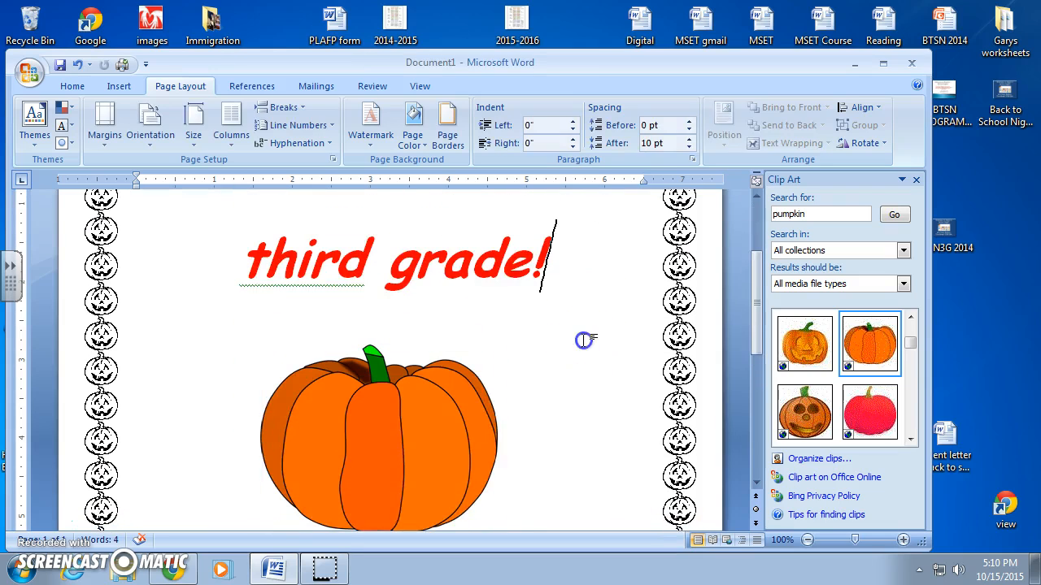
- Open Print Preview to view the finished page
left_click(75, 86)
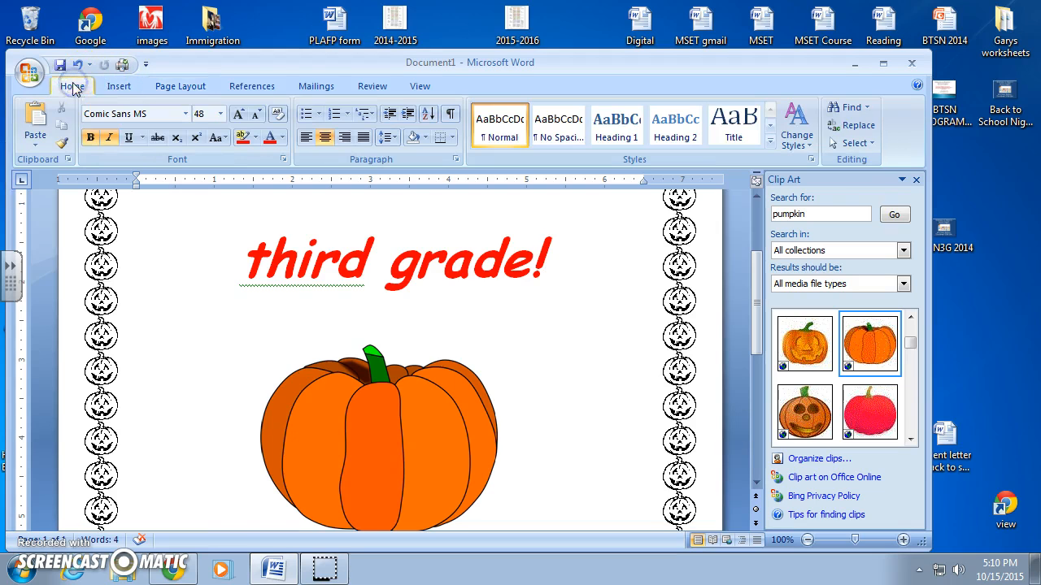
left_click(27, 72)
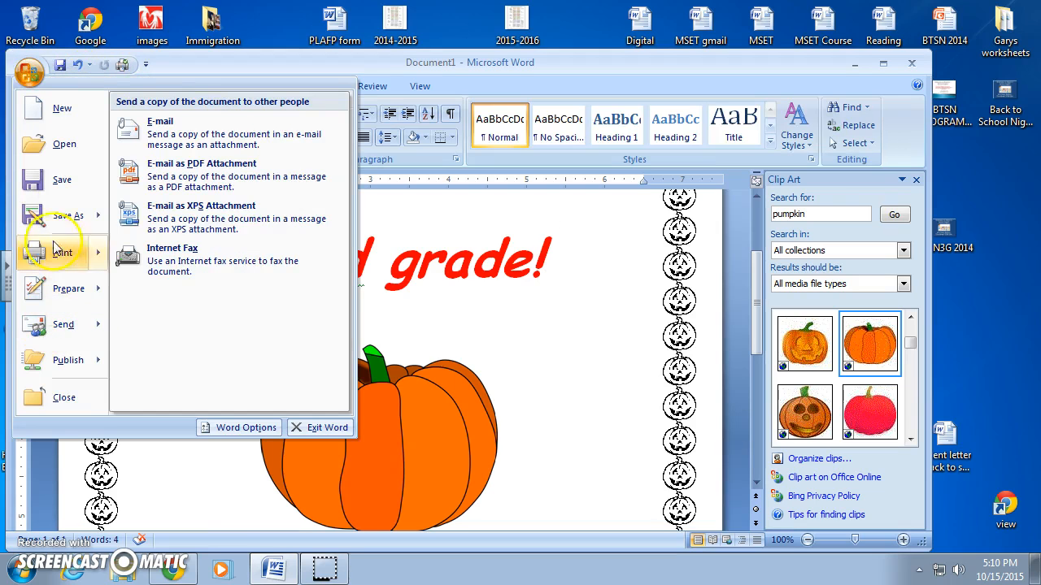
left_click(55, 252)
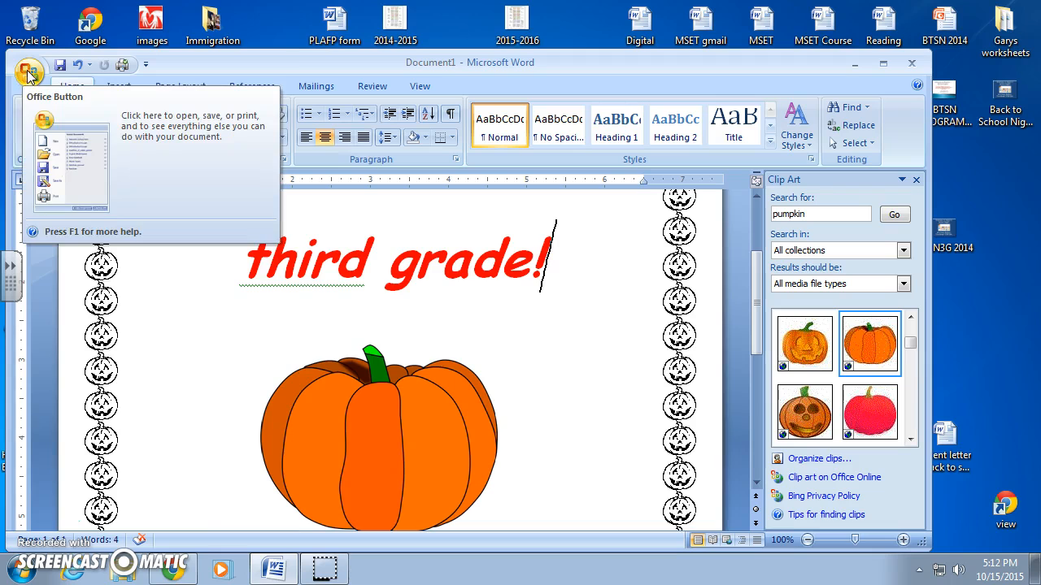
left_click(28, 75)
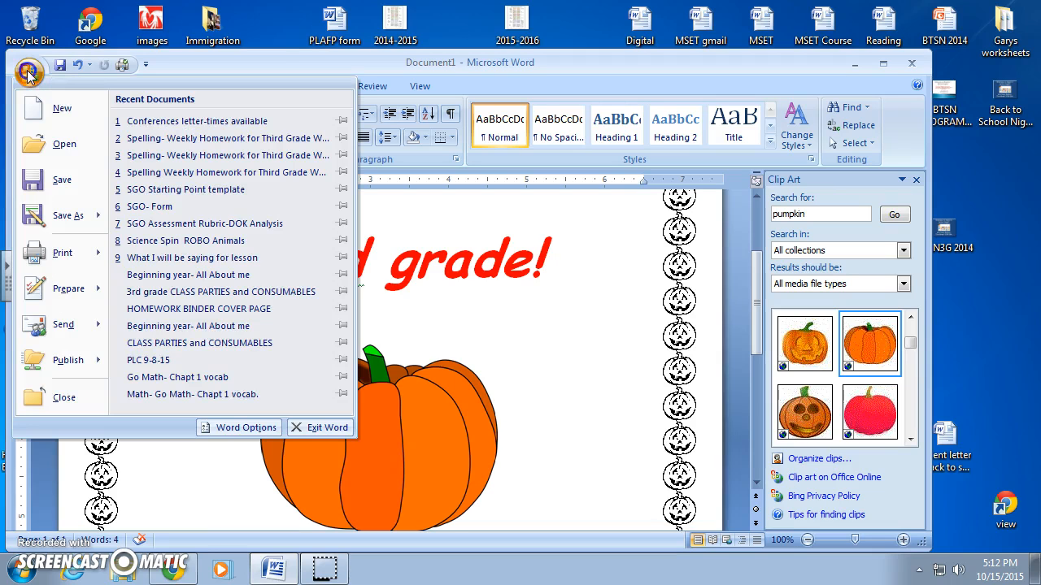
mouse_move(42, 257)
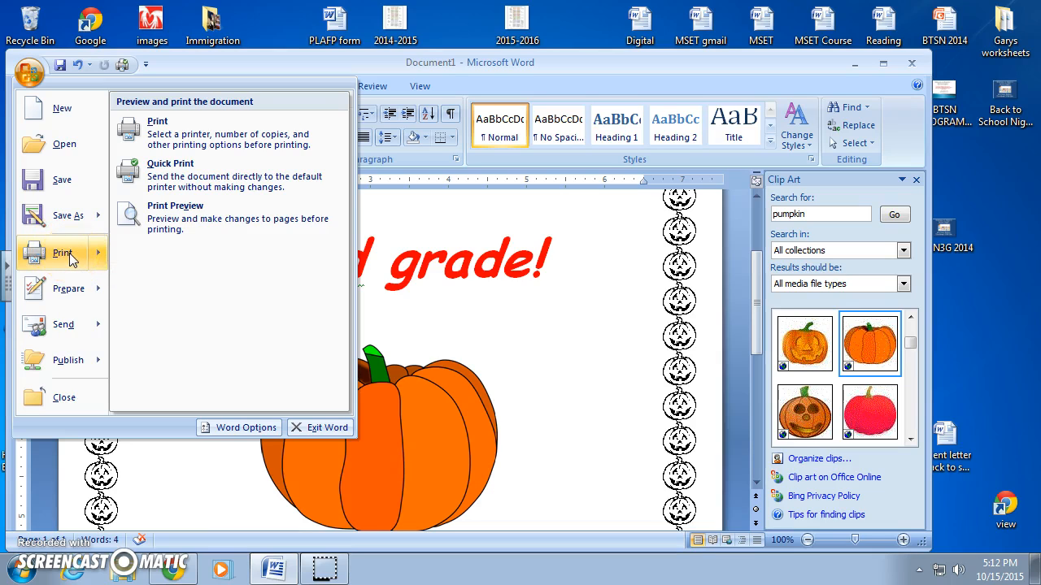
left_click(163, 220)
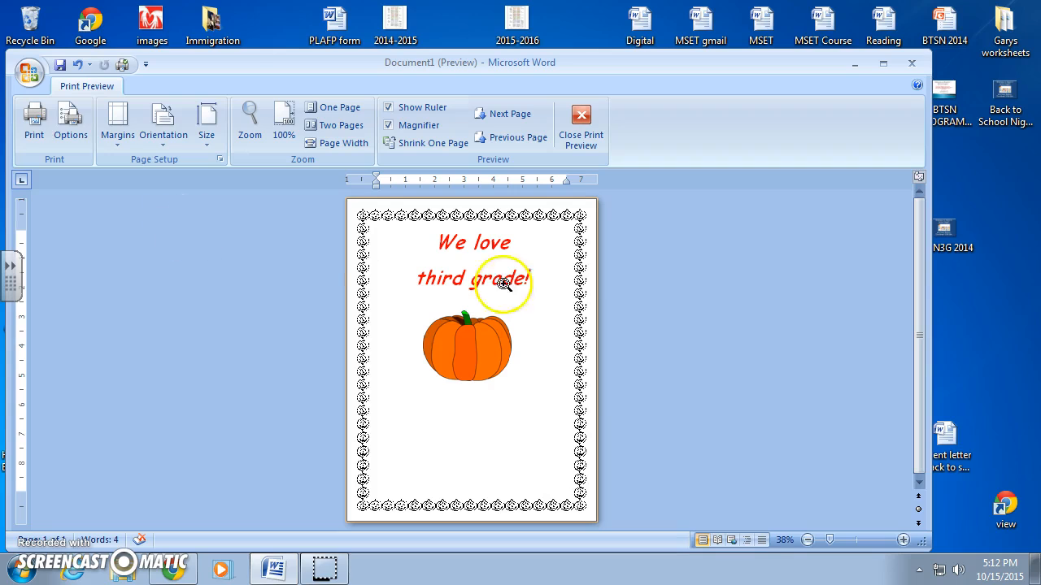